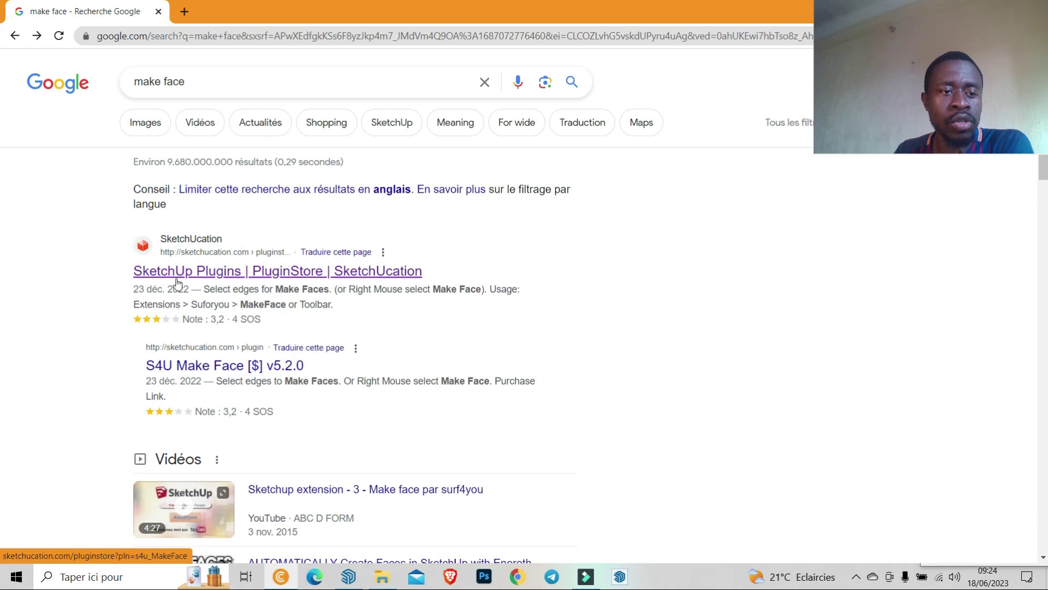
Open the SketchUcation PluginStore page for S4U Make Face v5.2.0 and scroll through its details.
{"action": "left_click", "coordinate": [297, 271]}
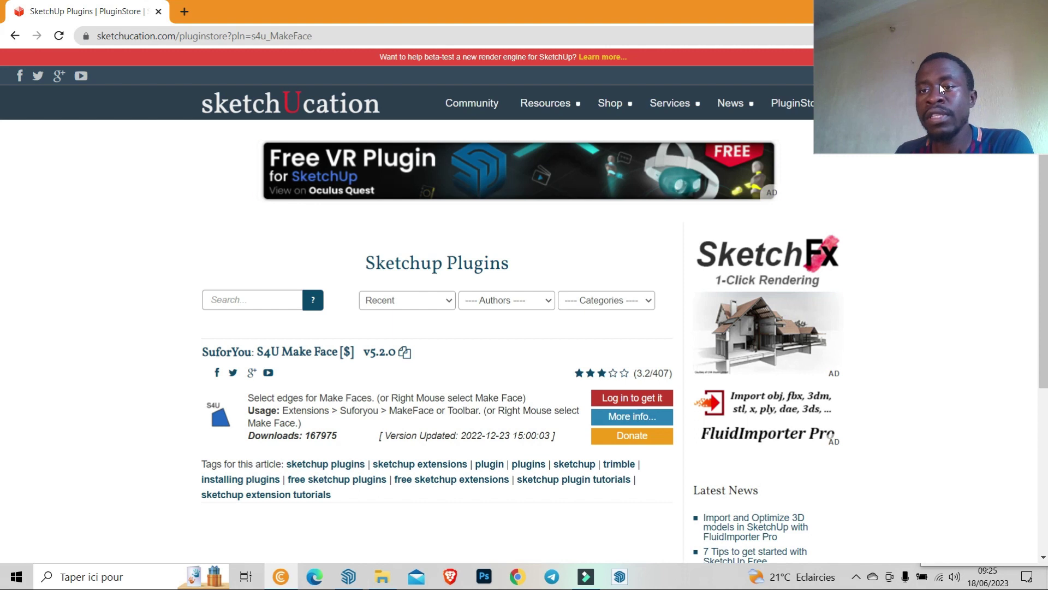
{"action": "left_click_drag", "start_coordinate": [939, 84], "coordinate": [946, 174]}
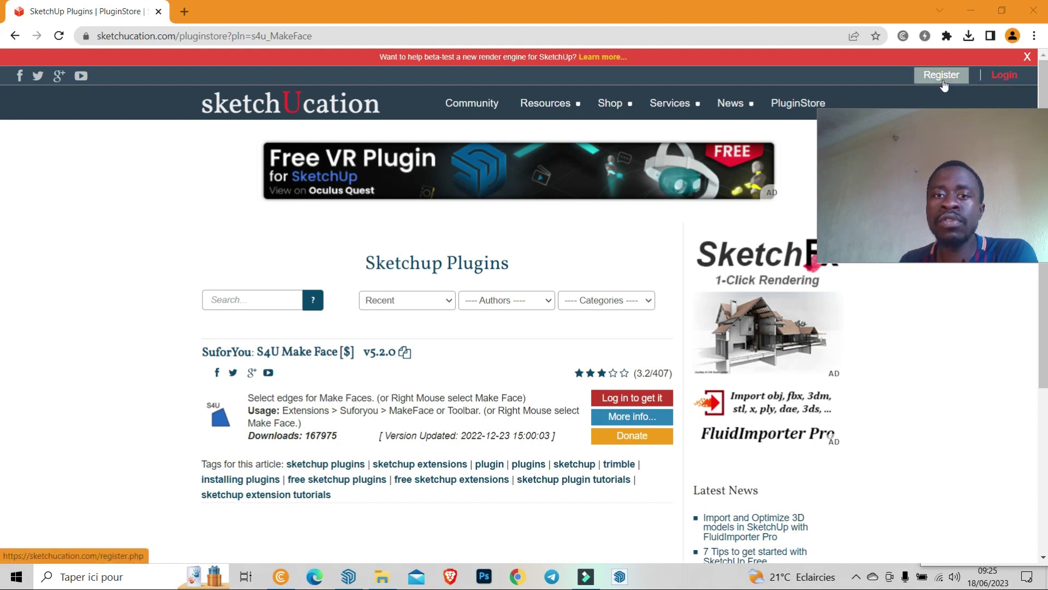
{"action": "left_click_drag", "start_coordinate": [966, 170], "coordinate": [950, 63]}
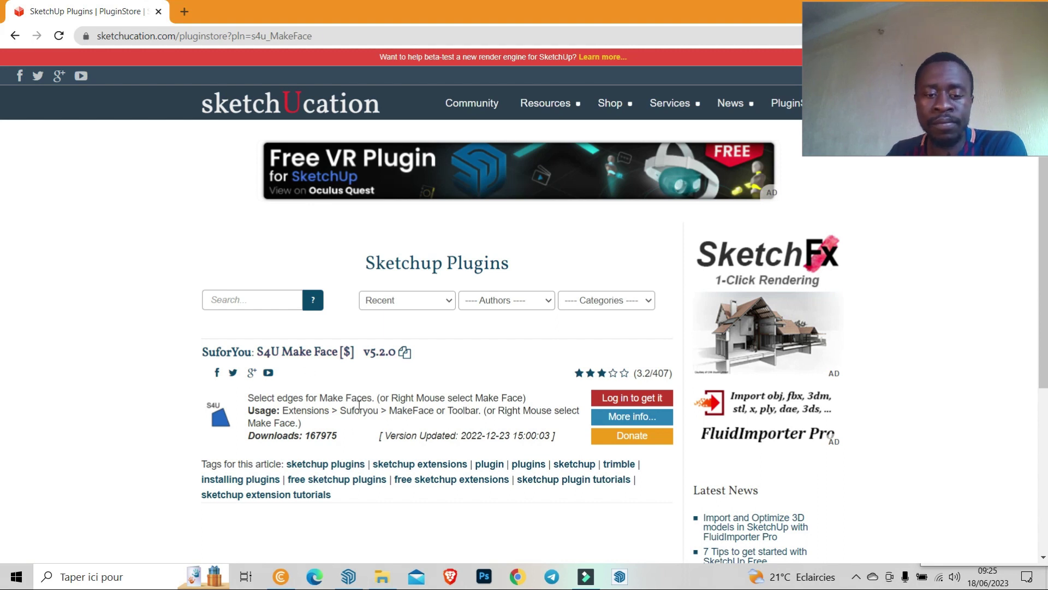
Back in the untitled SketchUp model, deselect and zoom into the left plan's top-left rooms.
{"action": "left_click", "coordinate": [348, 576]}
{"action": "scroll", "coordinate": [405, 375], "scroll_direction": "down", "scroll_amount": 2}
{"action": "scroll", "coordinate": [564, 358], "scroll_direction": "up", "scroll_amount": 3}
{"action": "scroll", "coordinate": [370, 351], "scroll_direction": "down", "scroll_amount": 1}
{"action": "scroll", "coordinate": [568, 328], "scroll_direction": "up", "scroll_amount": 3}
{"action": "scroll", "coordinate": [577, 317], "scroll_direction": "up", "scroll_amount": 3}
{"action": "scroll", "coordinate": [577, 317], "scroll_direction": "down", "scroll_amount": 4}
{"action": "scroll", "coordinate": [442, 318], "scroll_direction": "up", "scroll_amount": 2}
{"action": "scroll", "coordinate": [442, 318], "scroll_direction": "down", "scroll_amount": 2}
{"action": "left_click", "coordinate": [367, 246]}
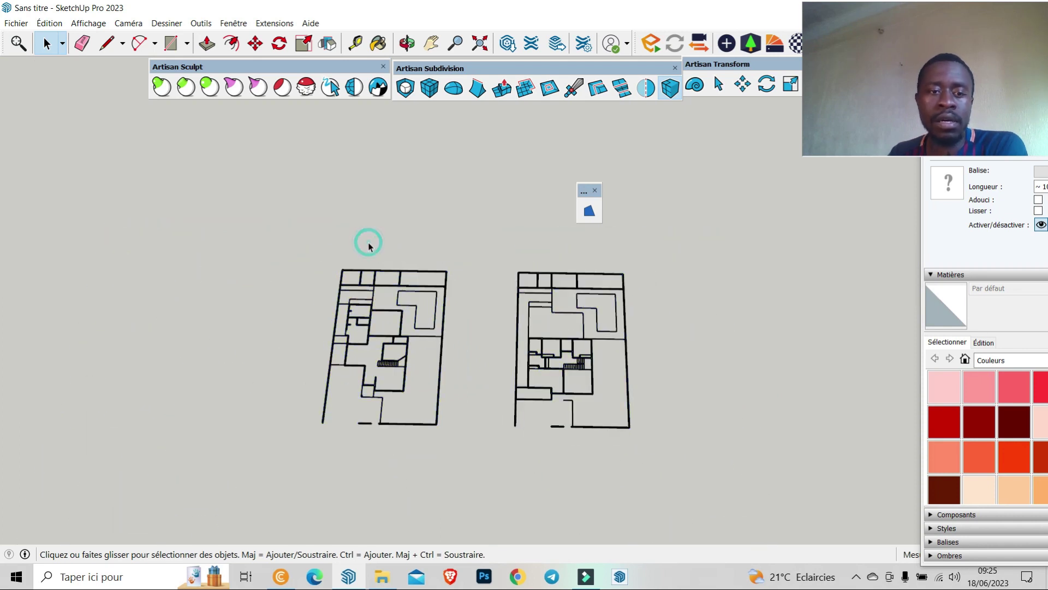
{"action": "scroll", "coordinate": [397, 278], "scroll_direction": "up", "scroll_amount": 1}
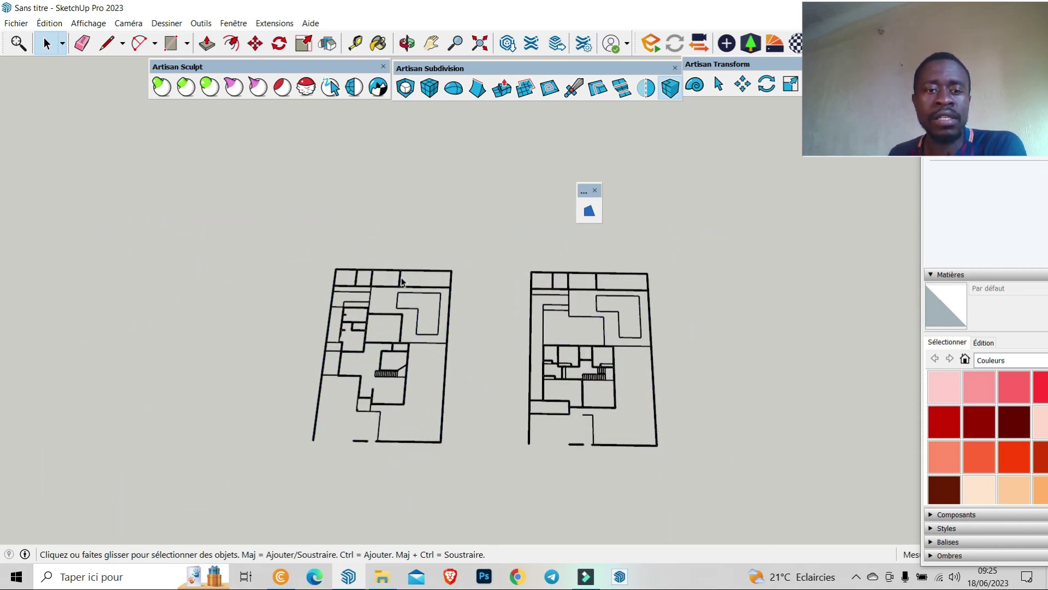
{"action": "scroll", "coordinate": [400, 280], "scroll_direction": "up", "scroll_amount": 2}
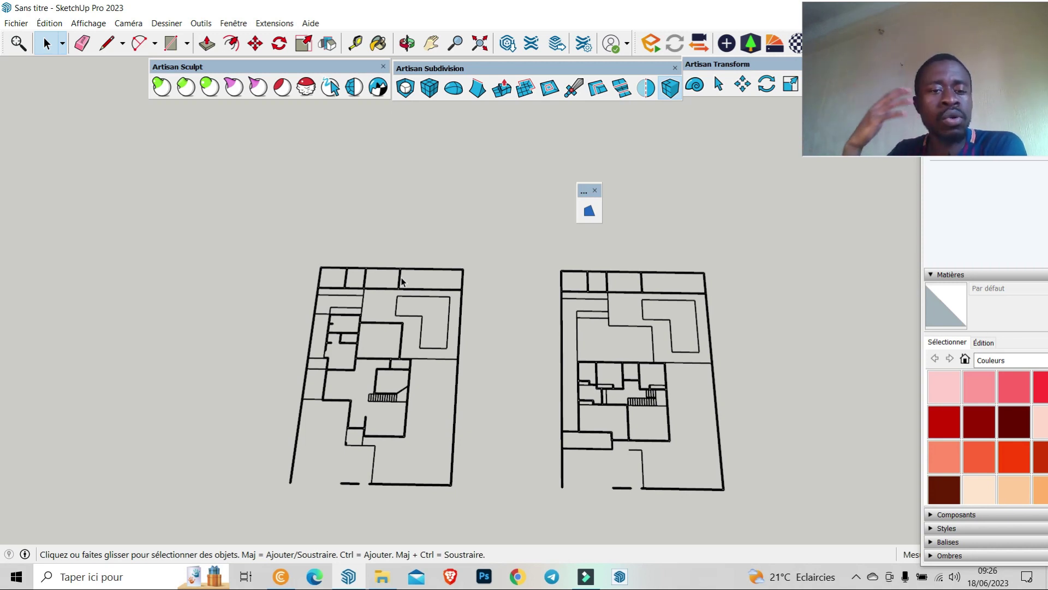
{"action": "scroll", "coordinate": [290, 273], "scroll_direction": "up", "scroll_amount": 2}
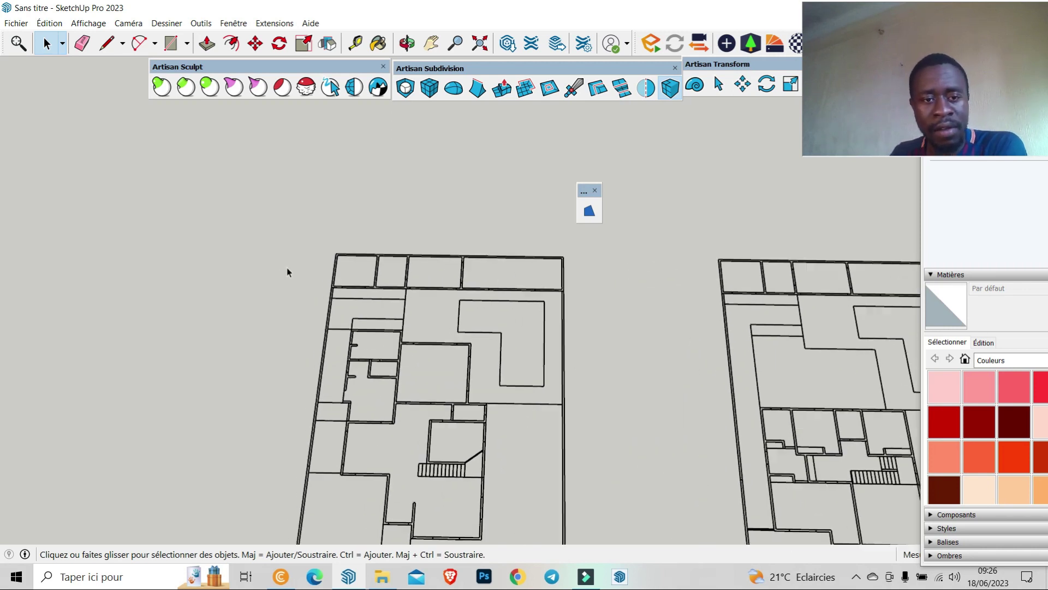
{"action": "scroll", "coordinate": [336, 267], "scroll_direction": "up", "scroll_amount": 3}
{"action": "scroll", "coordinate": [325, 248], "scroll_direction": "up", "scroll_amount": 2}
{"action": "scroll", "coordinate": [339, 262], "scroll_direction": "up", "scroll_amount": 2}
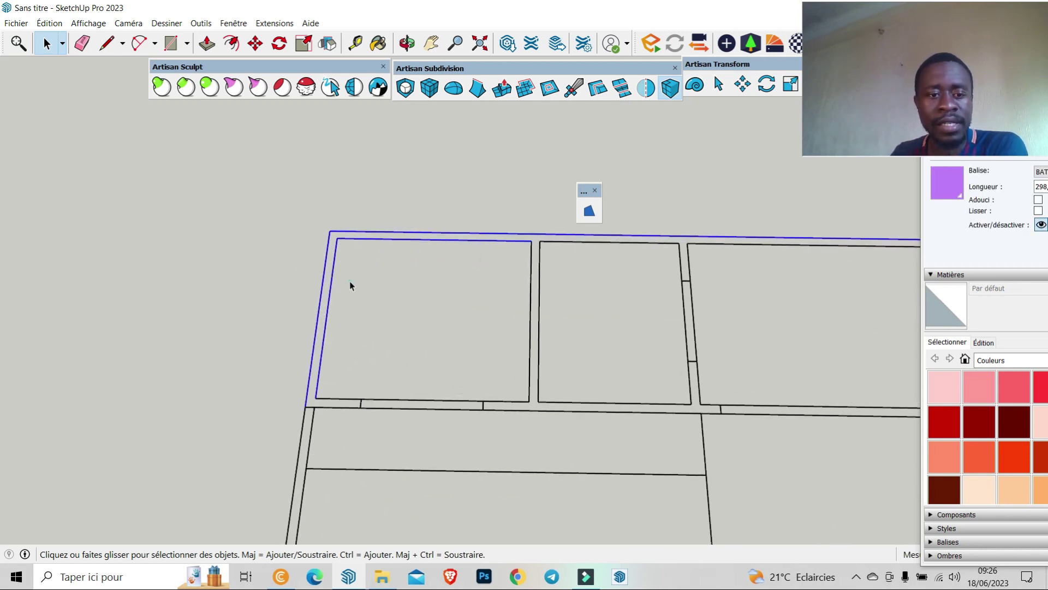
Draw a line closing the gap at the left plan's top-left wall corner.
{"action": "left_click", "coordinate": [106, 42]}
{"action": "scroll", "coordinate": [384, 223], "scroll_direction": "up", "scroll_amount": 2}
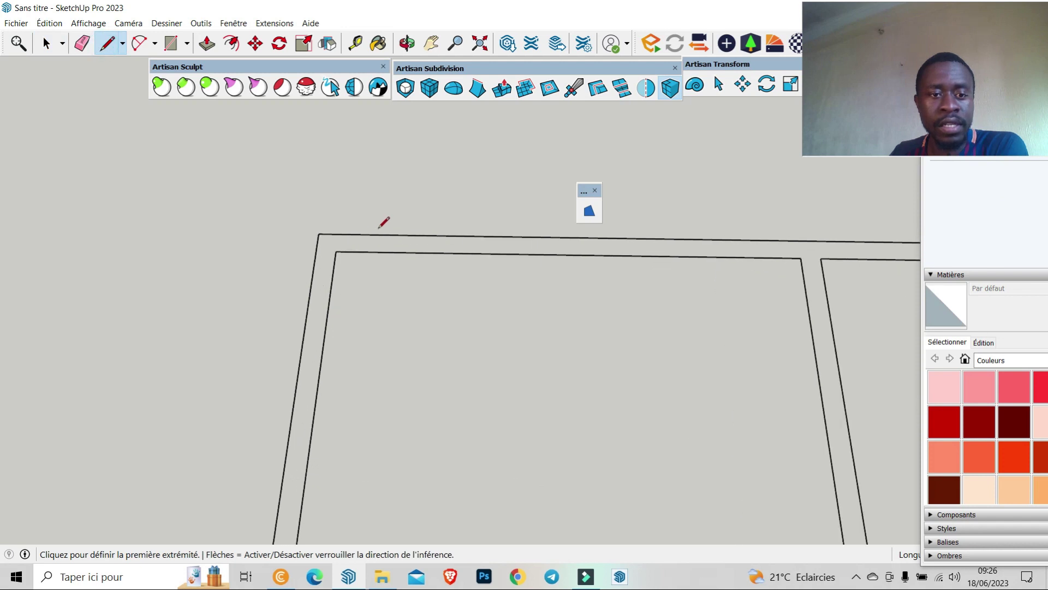
{"action": "left_click", "coordinate": [336, 252]}
{"action": "left_click", "coordinate": [318, 235]}
{"action": "scroll", "coordinate": [327, 216], "scroll_direction": "down", "scroll_amount": 2}
{"action": "scroll", "coordinate": [329, 212], "scroll_direction": "down", "scroll_amount": 2}
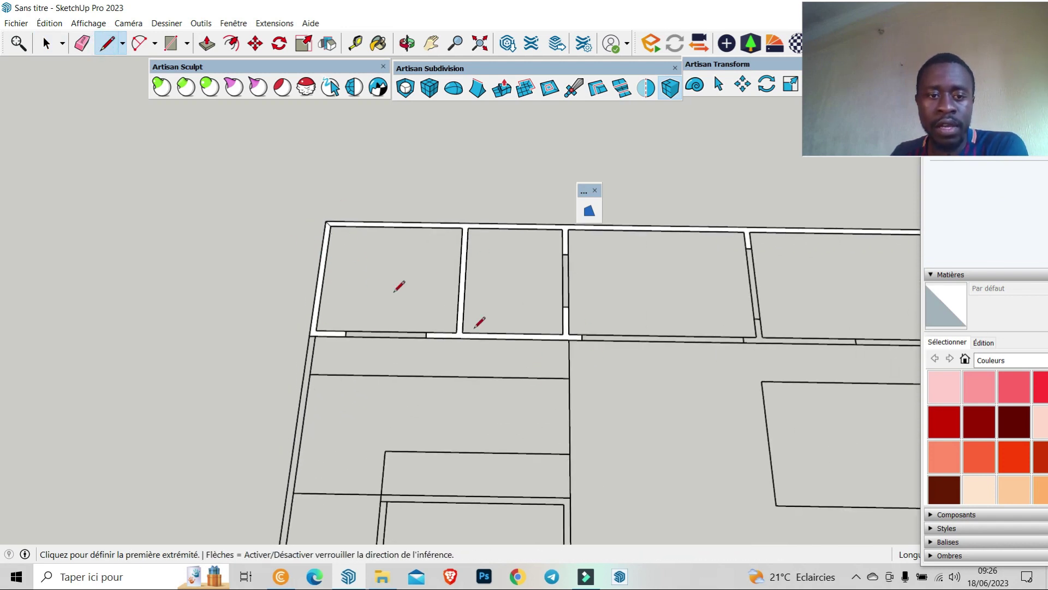
Start raising the top-left wall face upward with Push/Pull.
{"action": "left_click", "coordinate": [207, 42]}
{"action": "scroll", "coordinate": [316, 273], "scroll_direction": "up", "scroll_amount": 2}
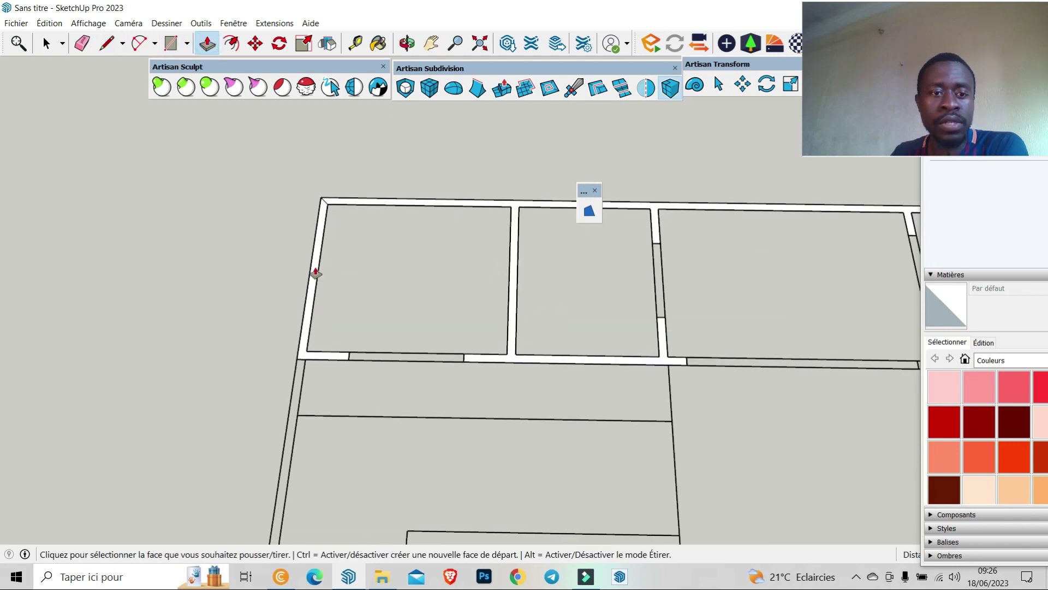
{"action": "left_click", "coordinate": [309, 282]}
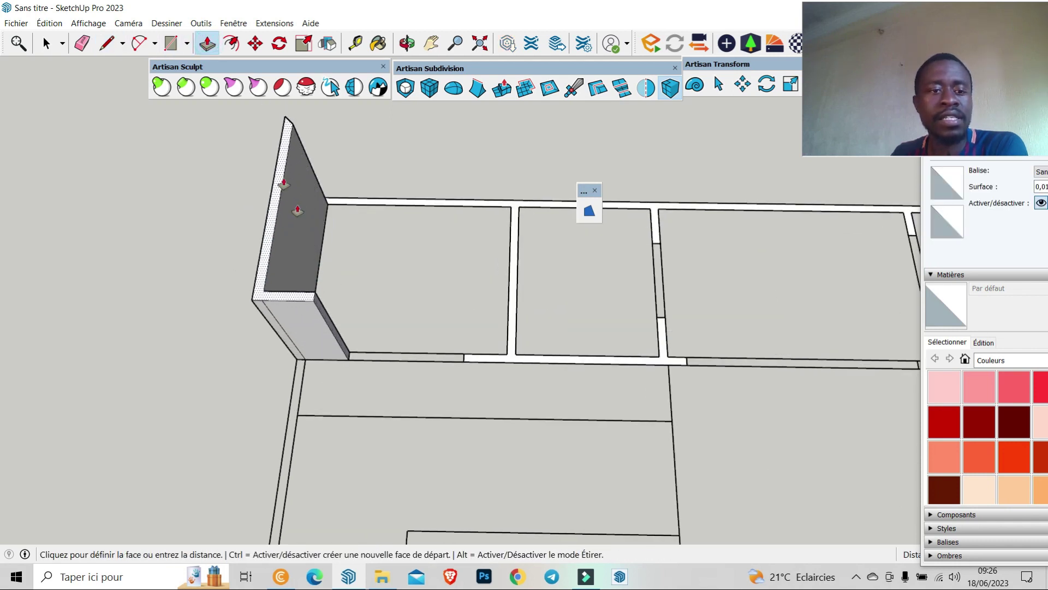
{"action": "scroll", "coordinate": [304, 225], "scroll_direction": "down", "scroll_amount": 3}
{"action": "scroll", "coordinate": [304, 223], "scroll_direction": "down", "scroll_amount": 2}
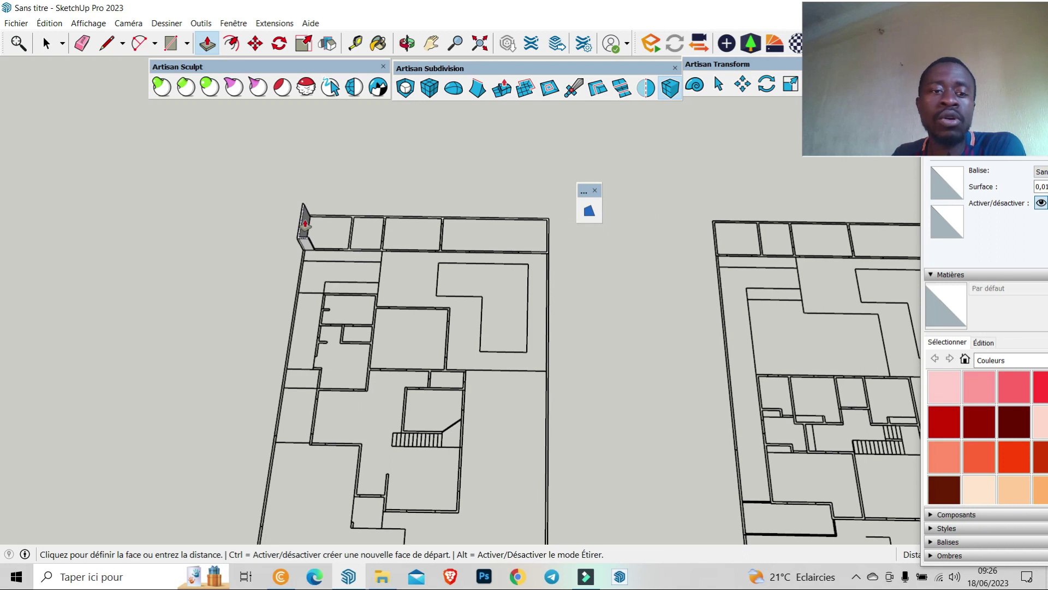
{"action": "scroll", "coordinate": [306, 207], "scroll_direction": "down", "scroll_amount": 2}
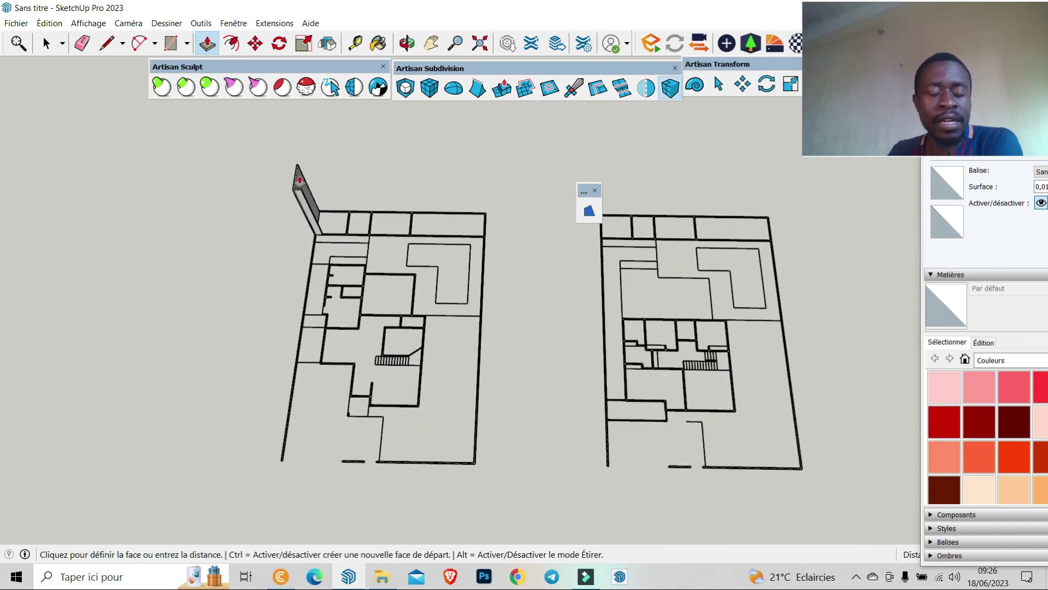
Cancel the in-progress wall extrusion so the left plan lies flat again.
{"action": "key", "text": "Escape"}
{"action": "scroll", "coordinate": [302, 177], "scroll_direction": "up", "scroll_amount": 2}
{"action": "scroll", "coordinate": [304, 173], "scroll_direction": "up", "scroll_amount": 2}
{"action": "scroll", "coordinate": [304, 172], "scroll_direction": "up", "scroll_amount": 2}
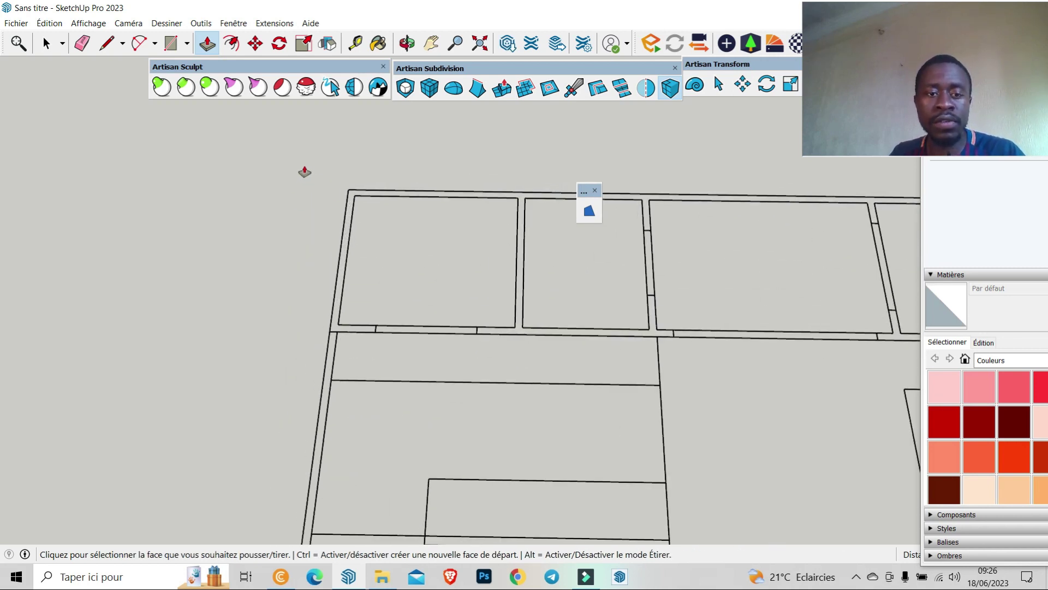
{"action": "scroll", "coordinate": [338, 229], "scroll_direction": "down", "scroll_amount": 3}
{"action": "scroll", "coordinate": [355, 259], "scroll_direction": "down", "scroll_amount": 3}
{"action": "scroll", "coordinate": [365, 245], "scroll_direction": "down", "scroll_amount": 1}
{"action": "scroll", "coordinate": [355, 246], "scroll_direction": "up", "scroll_amount": 3}
{"action": "scroll", "coordinate": [317, 243], "scroll_direction": "up", "scroll_amount": 3}
{"action": "scroll", "coordinate": [322, 248], "scroll_direction": "up", "scroll_amount": 1}
{"action": "scroll", "coordinate": [331, 328], "scroll_direction": "up", "scroll_amount": 1}
{"action": "scroll", "coordinate": [317, 289], "scroll_direction": "up", "scroll_amount": 2}
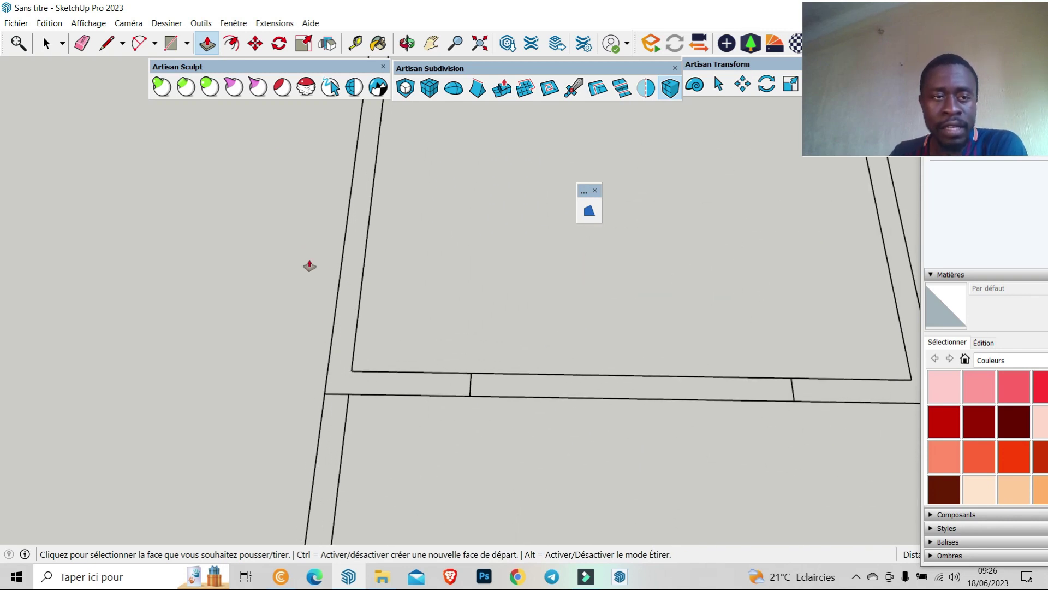
Pick the Eraser tool and zoom around the left floor plan to inspect it.
{"action": "left_click", "coordinate": [81, 43]}
{"action": "scroll", "coordinate": [360, 401], "scroll_direction": "up", "scroll_amount": 2}
{"action": "scroll", "coordinate": [284, 399], "scroll_direction": "down", "scroll_amount": 2}
{"action": "scroll", "coordinate": [379, 382], "scroll_direction": "down", "scroll_amount": 2}
{"action": "scroll", "coordinate": [355, 384], "scroll_direction": "up", "scroll_amount": 1}
{"action": "scroll", "coordinate": [308, 409], "scroll_direction": "down", "scroll_amount": 1}
{"action": "scroll", "coordinate": [662, 269], "scroll_direction": "down", "scroll_amount": 2}
{"action": "scroll", "coordinate": [388, 351], "scroll_direction": "up", "scroll_amount": 2}
{"action": "scroll", "coordinate": [699, 334], "scroll_direction": "down", "scroll_amount": 2}
{"action": "scroll", "coordinate": [848, 309], "scroll_direction": "down", "scroll_amount": 1}
{"action": "scroll", "coordinate": [622, 342], "scroll_direction": "down", "scroll_amount": 1}
{"action": "scroll", "coordinate": [749, 353], "scroll_direction": "up", "scroll_amount": 2}
{"action": "scroll", "coordinate": [623, 330], "scroll_direction": "up", "scroll_amount": 3}
{"action": "scroll", "coordinate": [604, 354], "scroll_direction": "up", "scroll_amount": 1}
{"action": "scroll", "coordinate": [604, 354], "scroll_direction": "down", "scroll_amount": 2}
{"action": "scroll", "coordinate": [660, 319], "scroll_direction": "down", "scroll_amount": 3}
{"action": "scroll", "coordinate": [681, 283], "scroll_direction": "down", "scroll_amount": 2}
{"action": "scroll", "coordinate": [671, 459], "scroll_direction": "down", "scroll_amount": 1}
{"action": "scroll", "coordinate": [655, 421], "scroll_direction": "up", "scroll_amount": 2}
{"action": "scroll", "coordinate": [646, 468], "scroll_direction": "up", "scroll_amount": 3}
{"action": "scroll", "coordinate": [665, 489], "scroll_direction": "down", "scroll_amount": 4}
{"action": "scroll", "coordinate": [546, 415], "scroll_direction": "up", "scroll_amount": 2}
{"action": "scroll", "coordinate": [506, 384], "scroll_direction": "up", "scroll_amount": 2}
{"action": "scroll", "coordinate": [416, 332], "scroll_direction": "up", "scroll_amount": 2}
{"action": "scroll", "coordinate": [395, 442], "scroll_direction": "up", "scroll_amount": 2}
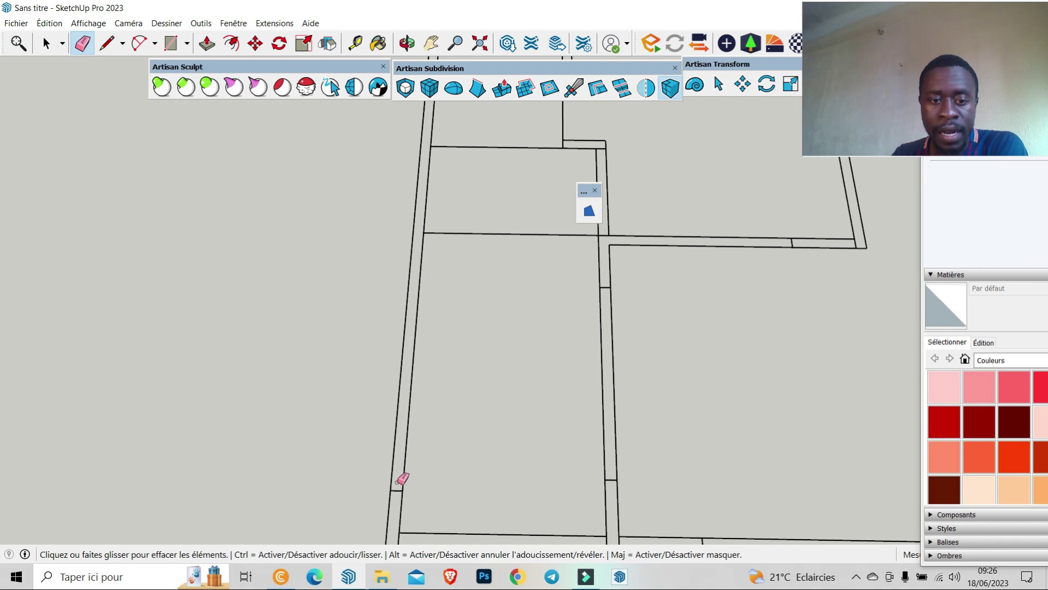
{"action": "scroll", "coordinate": [431, 438], "scroll_direction": "down", "scroll_amount": 2}
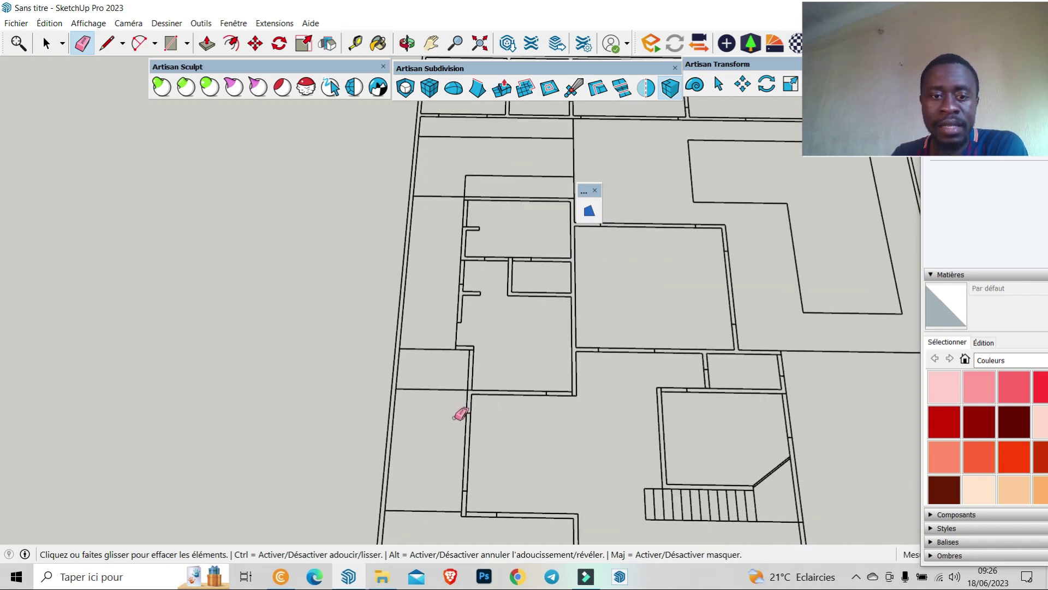
{"action": "scroll", "coordinate": [424, 285], "scroll_direction": "down", "scroll_amount": 2}
{"action": "scroll", "coordinate": [479, 281], "scroll_direction": "down", "scroll_amount": 2}
{"action": "scroll", "coordinate": [554, 311], "scroll_direction": "up", "scroll_amount": 4}
{"action": "scroll", "coordinate": [574, 389], "scroll_direction": "up", "scroll_amount": 3}
{"action": "scroll", "coordinate": [573, 385], "scroll_direction": "down", "scroll_amount": 2}
{"action": "scroll", "coordinate": [480, 325], "scroll_direction": "up", "scroll_amount": 2}
{"action": "scroll", "coordinate": [379, 257], "scroll_direction": "up", "scroll_amount": 1}
{"action": "scroll", "coordinate": [384, 262], "scroll_direction": "up", "scroll_amount": 1}
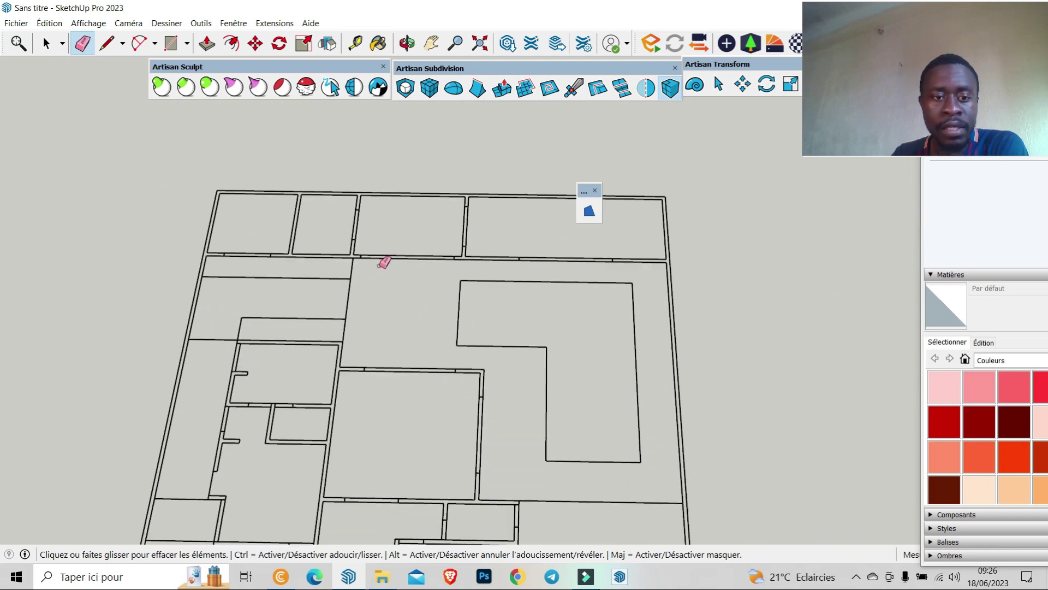
{"action": "scroll", "coordinate": [377, 281], "scroll_direction": "down", "scroll_amount": 3}
{"action": "scroll", "coordinate": [397, 252], "scroll_direction": "down", "scroll_amount": 2}
{"action": "scroll", "coordinate": [407, 269], "scroll_direction": "up", "scroll_amount": 2}
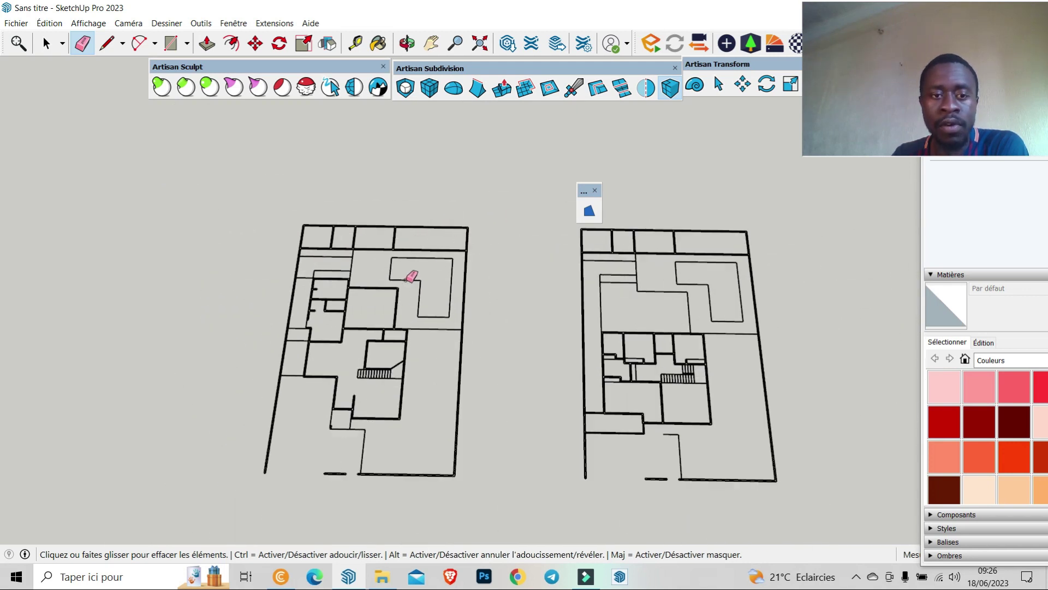
Orbit to a perspective view and draw a rectangle face around the left floor plan.
{"action": "left_click", "coordinate": [405, 42]}
{"action": "mouse_move", "coordinate": [402, 138]}
{"action": "left_mouse_down"}
{"action": "mouse_move", "coordinate": [464, 222]}
{"action": "mouse_move", "coordinate": [433, 300]}
{"action": "mouse_move", "coordinate": [170, 126]}
{"action": "left_mouse_up"}
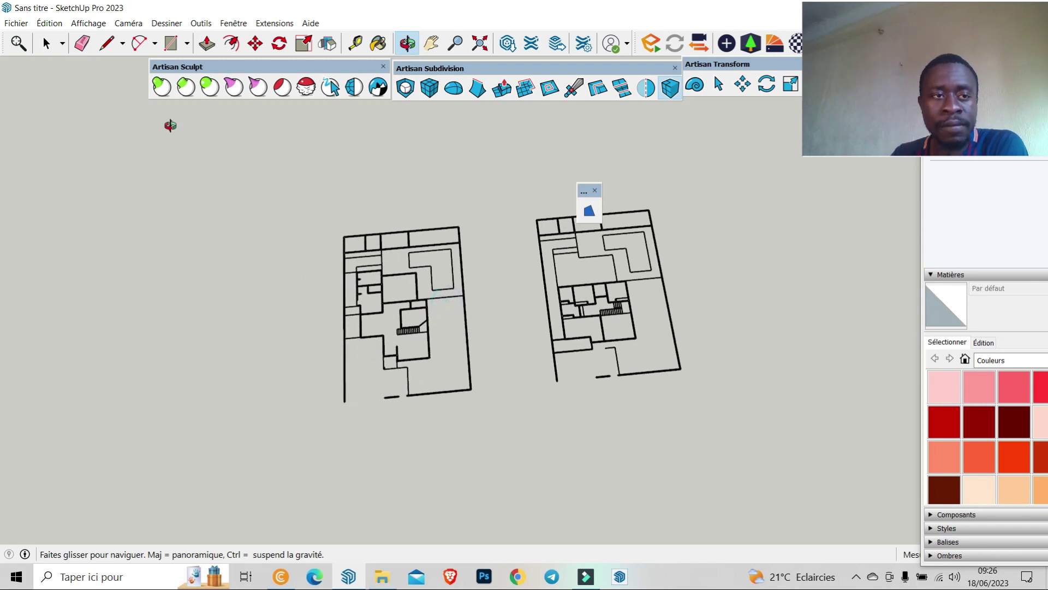
{"action": "left_click", "coordinate": [186, 44]}
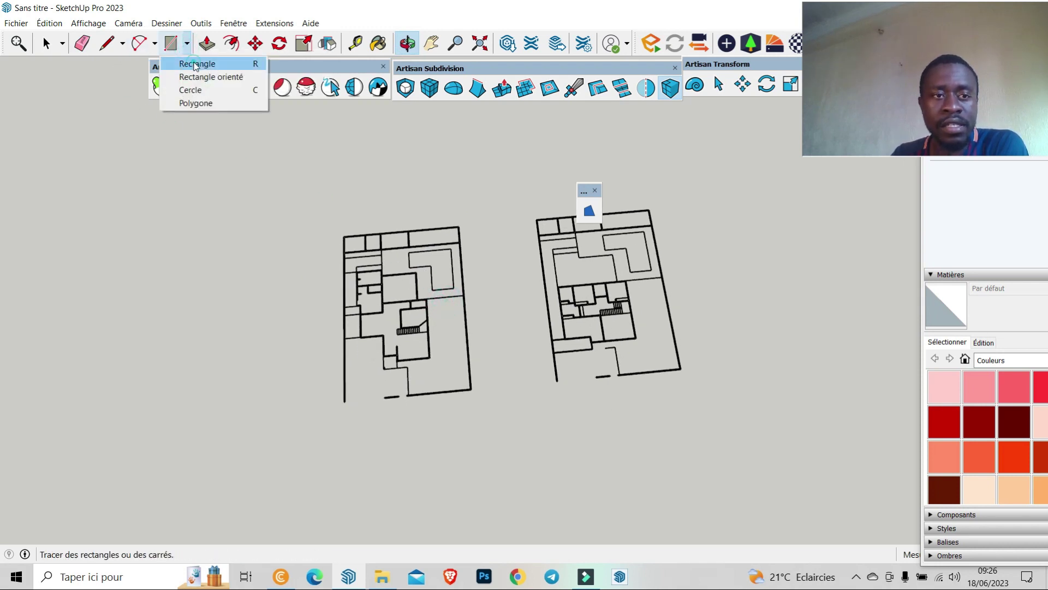
{"action": "left_click", "coordinate": [195, 63]}
{"action": "scroll", "coordinate": [491, 352], "scroll_direction": "down", "scroll_amount": 2}
{"action": "left_click", "coordinate": [358, 259]}
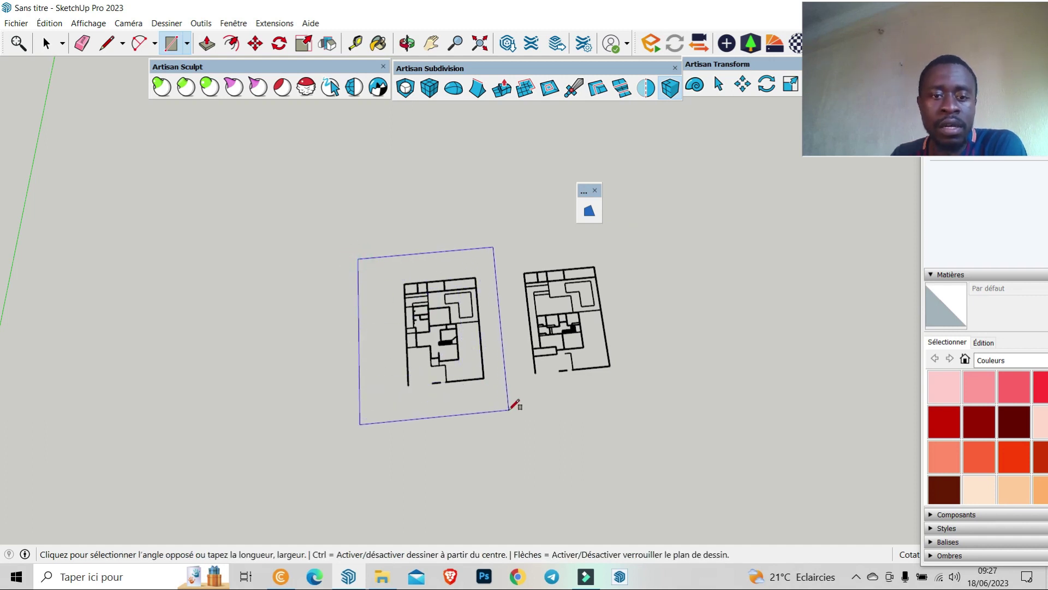
{"action": "left_click", "coordinate": [509, 410]}
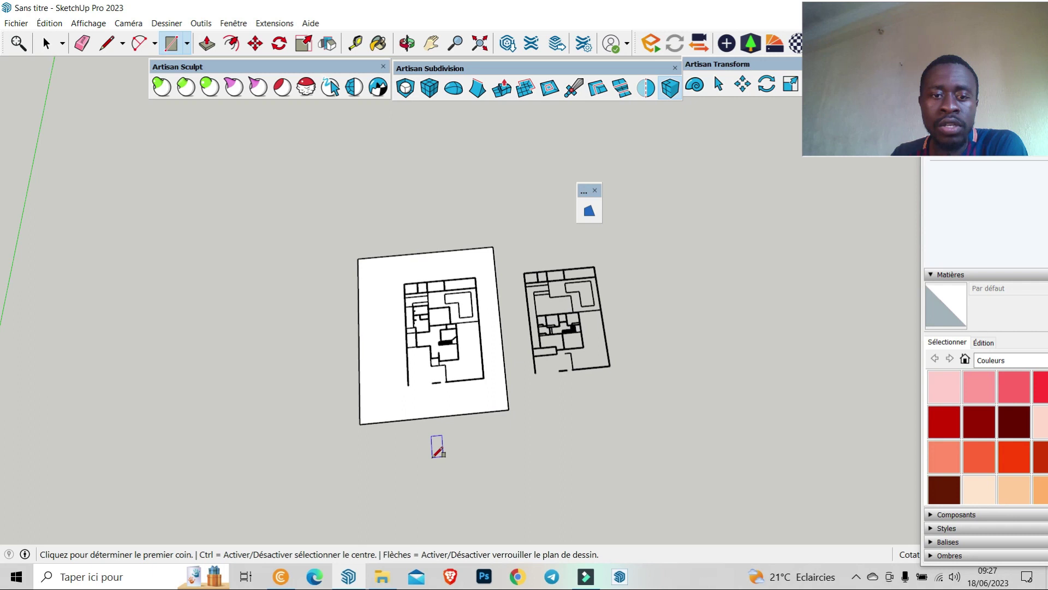
Undo the rectangle beneath the left plan with Ctrl+Z.
{"action": "scroll", "coordinate": [429, 333], "scroll_direction": "up", "scroll_amount": 2}
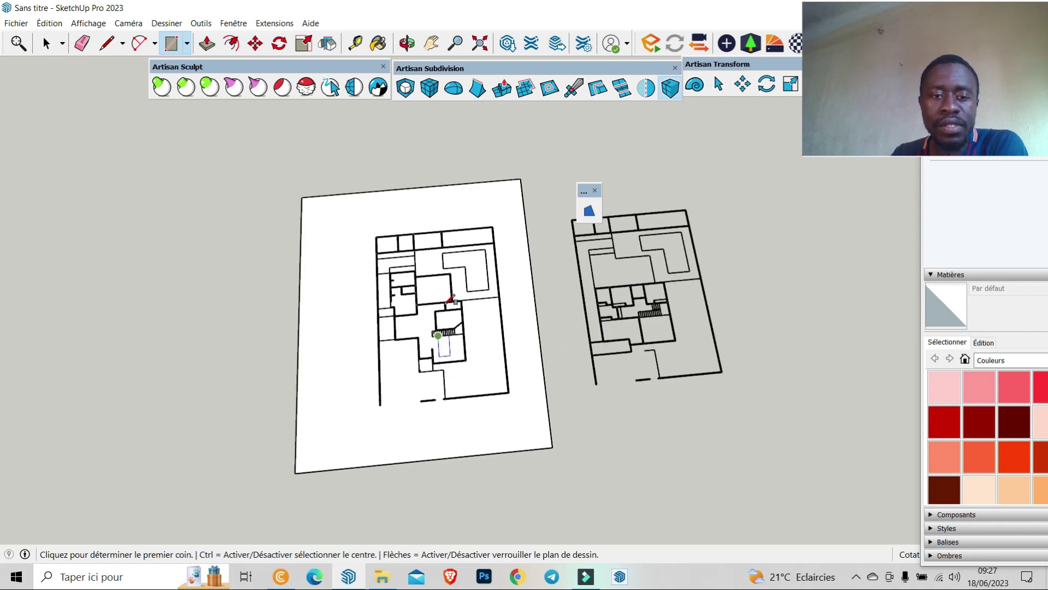
{"action": "scroll", "coordinate": [463, 164], "scroll_direction": "up", "scroll_amount": 5}
{"action": "scroll", "coordinate": [395, 187], "scroll_direction": "up", "scroll_amount": 2}
{"action": "scroll", "coordinate": [382, 276], "scroll_direction": "down", "scroll_amount": 3}
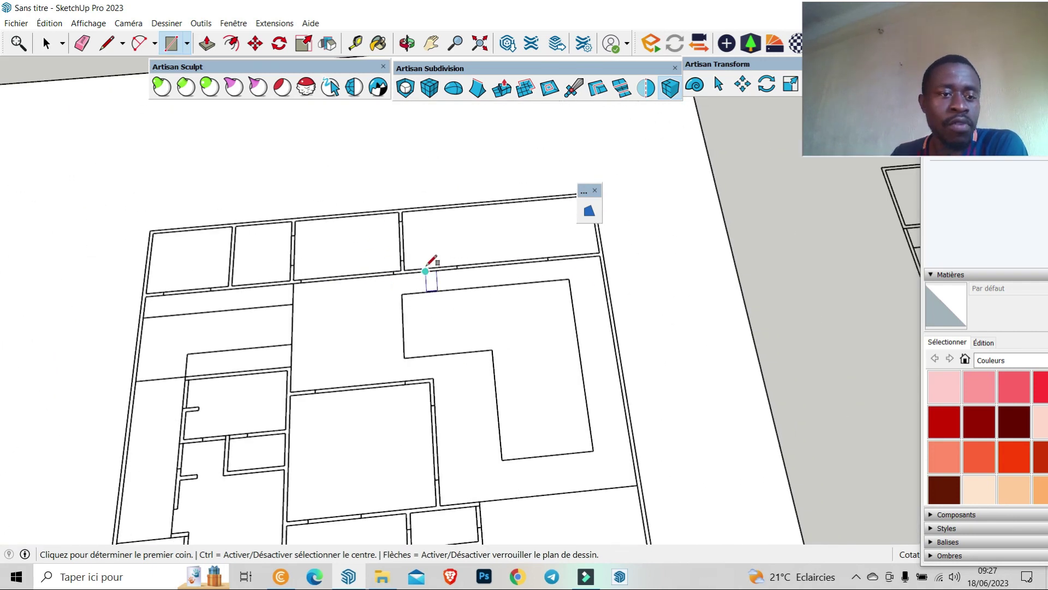
{"action": "scroll", "coordinate": [429, 264], "scroll_direction": "down", "scroll_amount": 2}
{"action": "scroll", "coordinate": [410, 234], "scroll_direction": "down", "scroll_amount": 2}
{"action": "scroll", "coordinate": [452, 229], "scroll_direction": "up", "scroll_amount": 2}
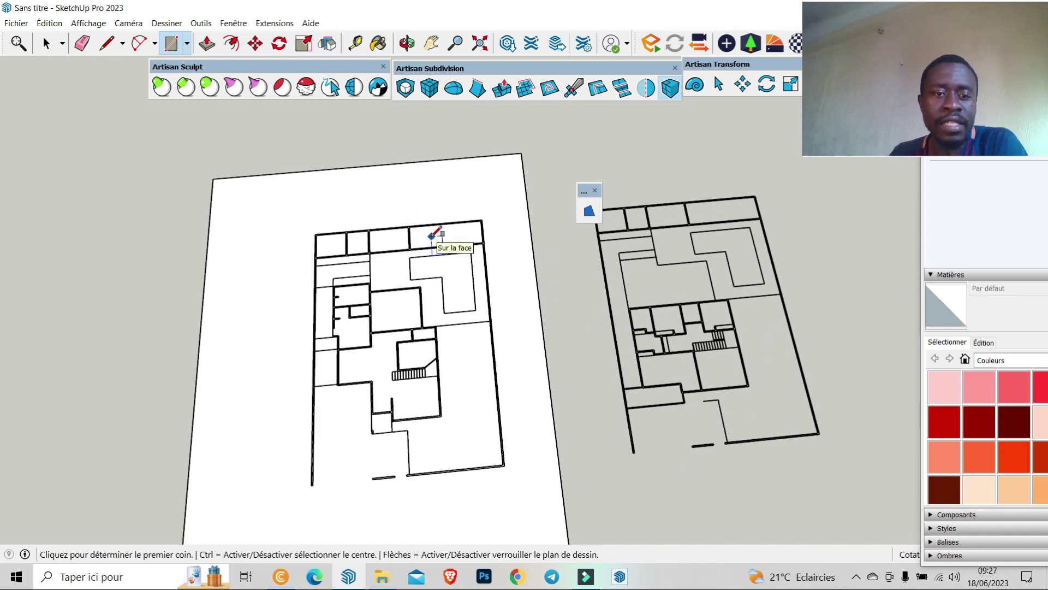
{"action": "key", "text": "ctrl+z"}
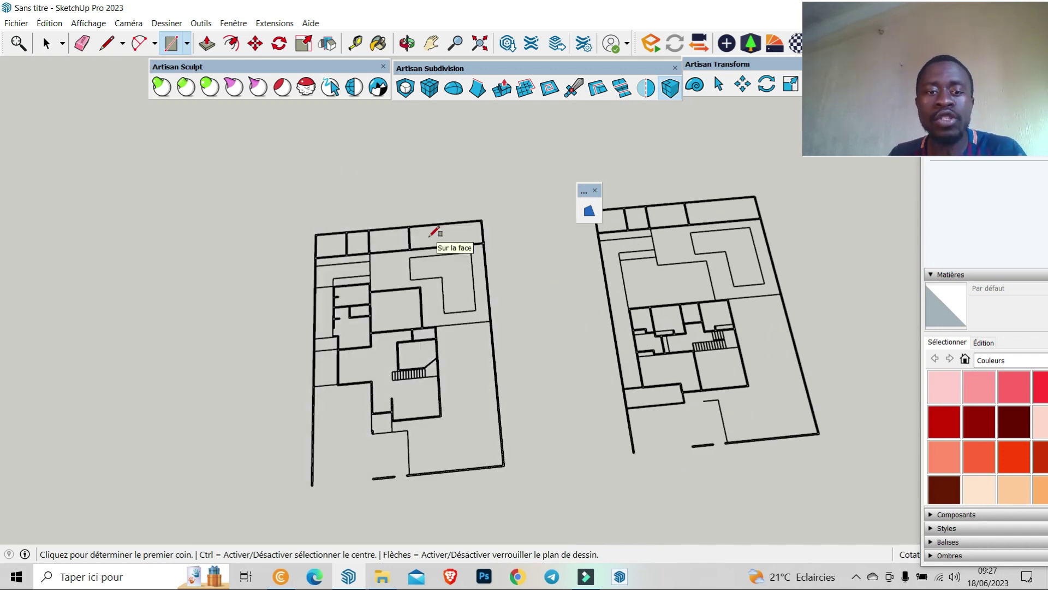
Window-select the whole left floor plan and fill its outlines using S4U Make Face.
{"action": "left_click", "coordinate": [46, 43]}
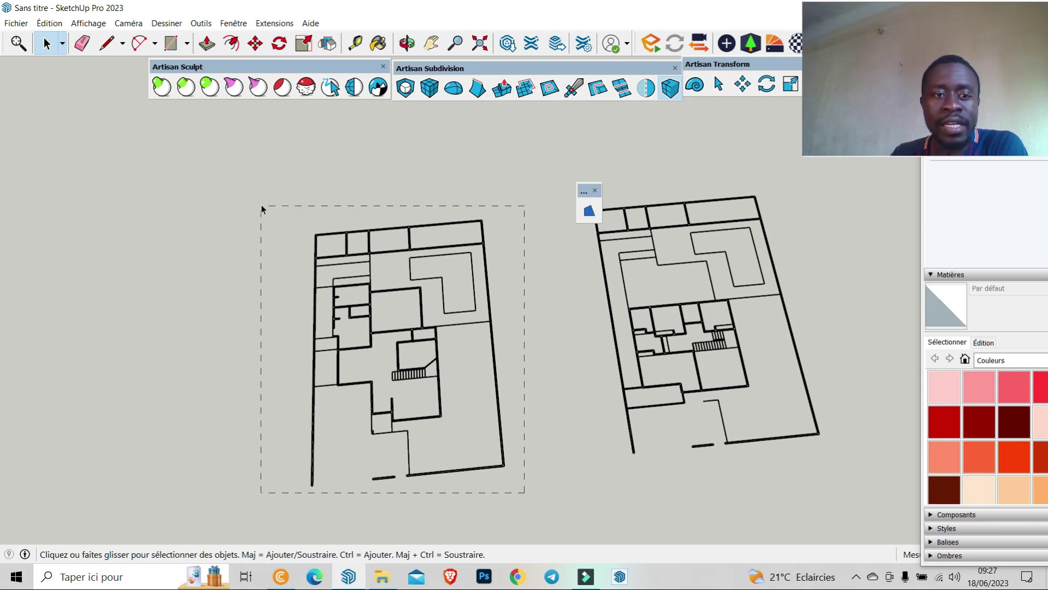
{"action": "left_click_drag", "start_coordinate": [261, 207], "coordinate": [262, 206]}
{"action": "scroll", "coordinate": [508, 280], "scroll_direction": "down", "scroll_amount": 2}
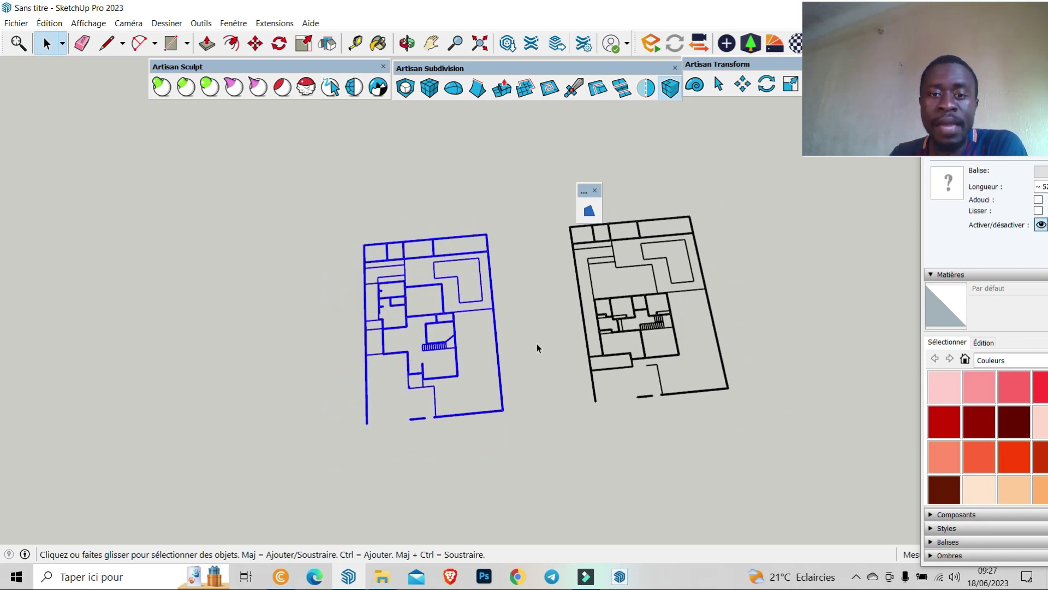
{"action": "left_click", "coordinate": [590, 211]}
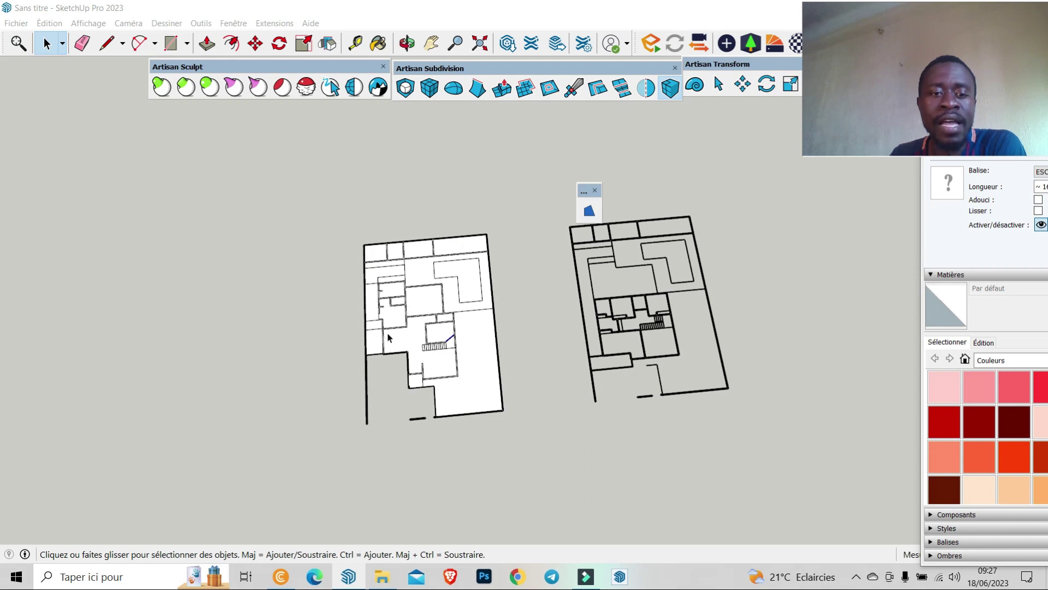
{"action": "scroll", "coordinate": [357, 230], "scroll_direction": "up", "scroll_amount": 2}
{"action": "scroll", "coordinate": [357, 230], "scroll_direction": "up", "scroll_amount": 3}
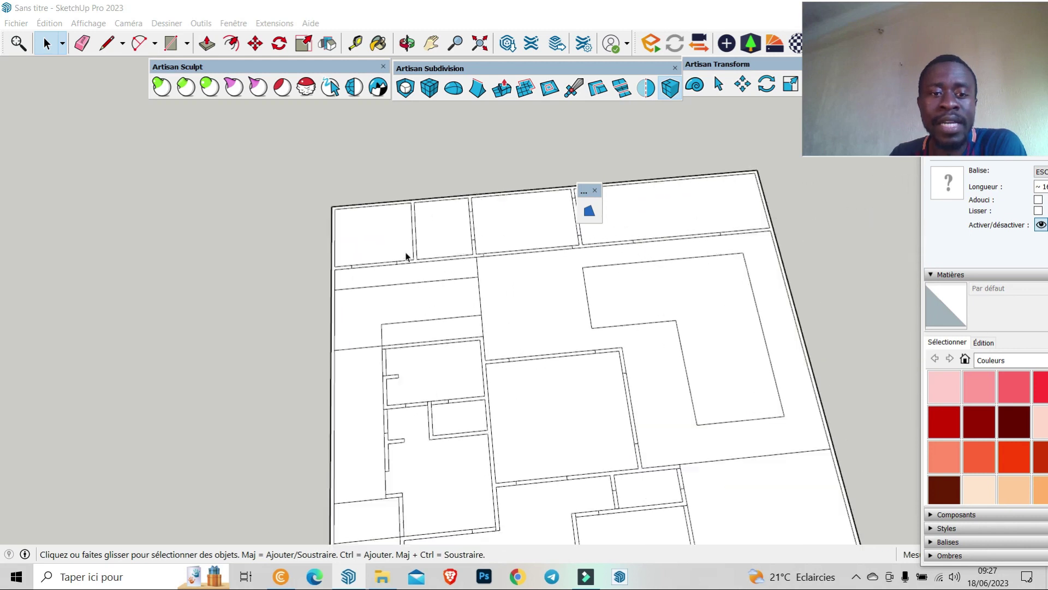
{"action": "scroll", "coordinate": [404, 258], "scroll_direction": "up", "scroll_amount": 2}
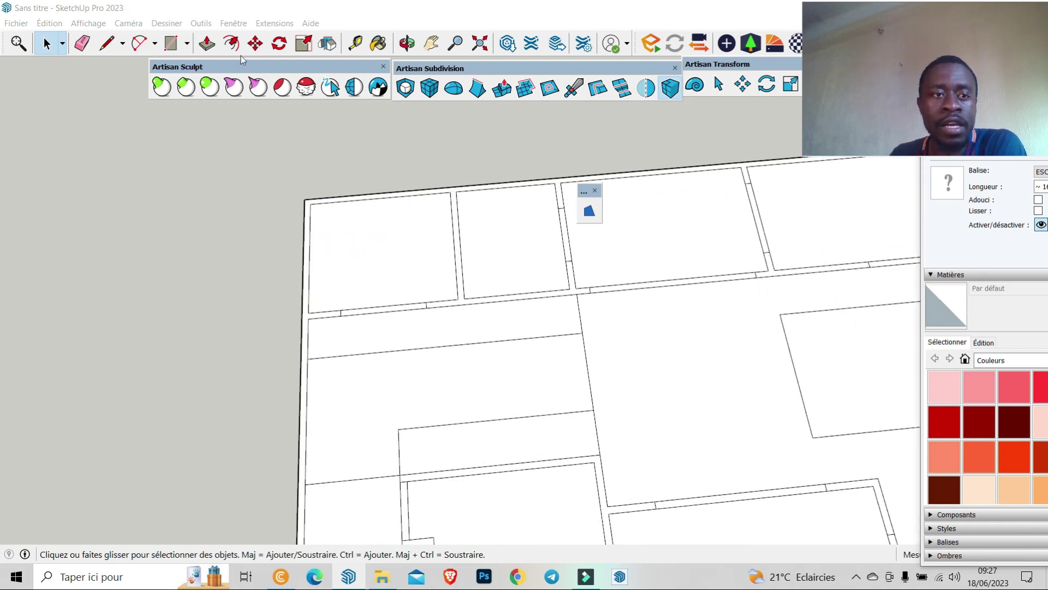
Push/Pull the left plan's wall face upward to set the raised wall height.
{"action": "left_click", "coordinate": [208, 43]}
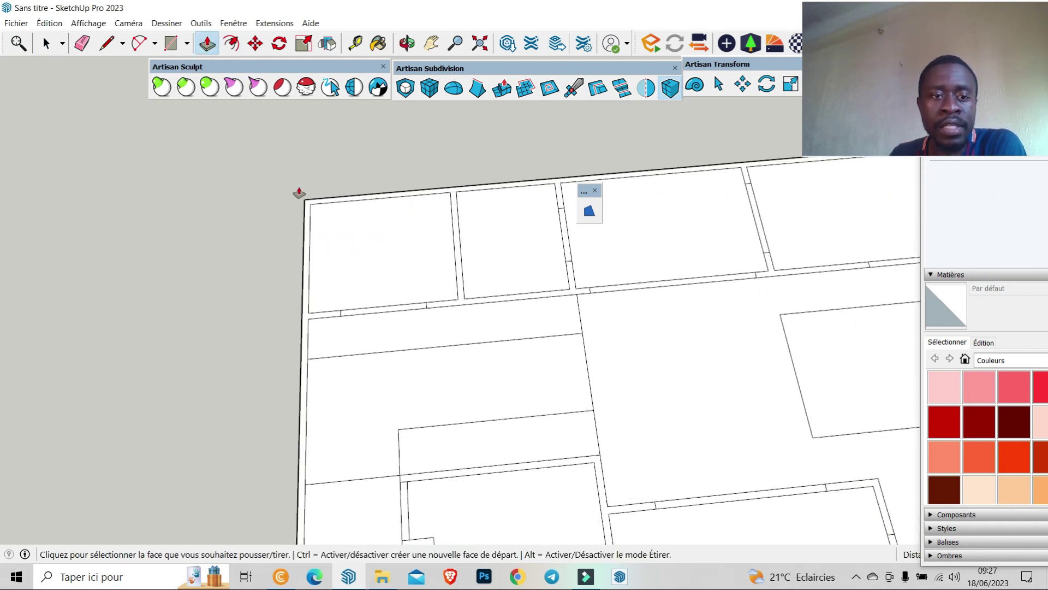
{"action": "left_click", "coordinate": [312, 217]}
{"action": "scroll", "coordinate": [314, 218], "scroll_direction": "down", "scroll_amount": 3}
{"action": "scroll", "coordinate": [312, 217], "scroll_direction": "down", "scroll_amount": 3}
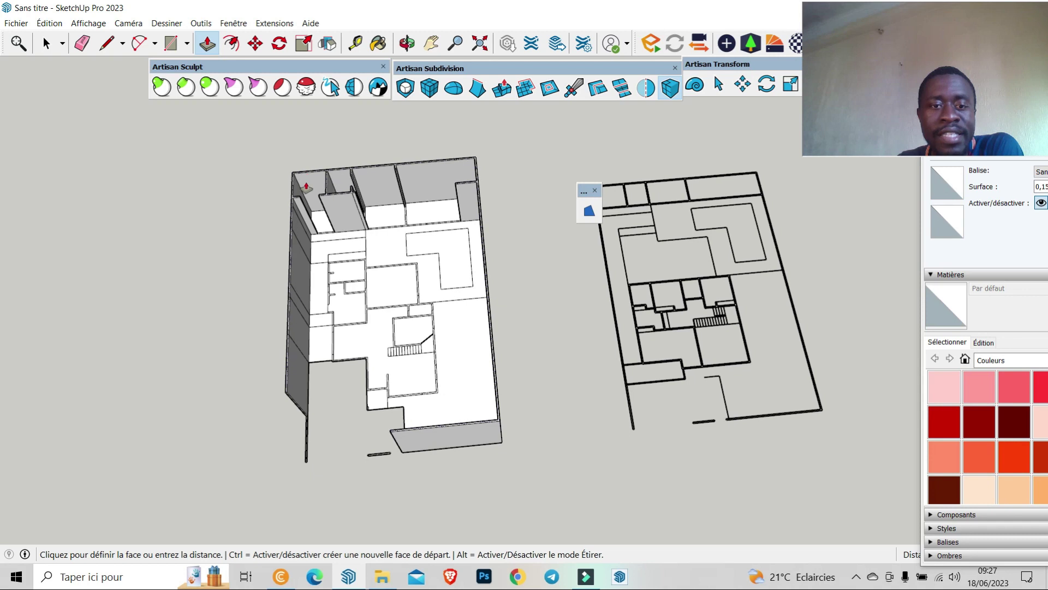
{"action": "left_click", "coordinate": [301, 186]}
{"action": "scroll", "coordinate": [346, 271], "scroll_direction": "up", "scroll_amount": 3}
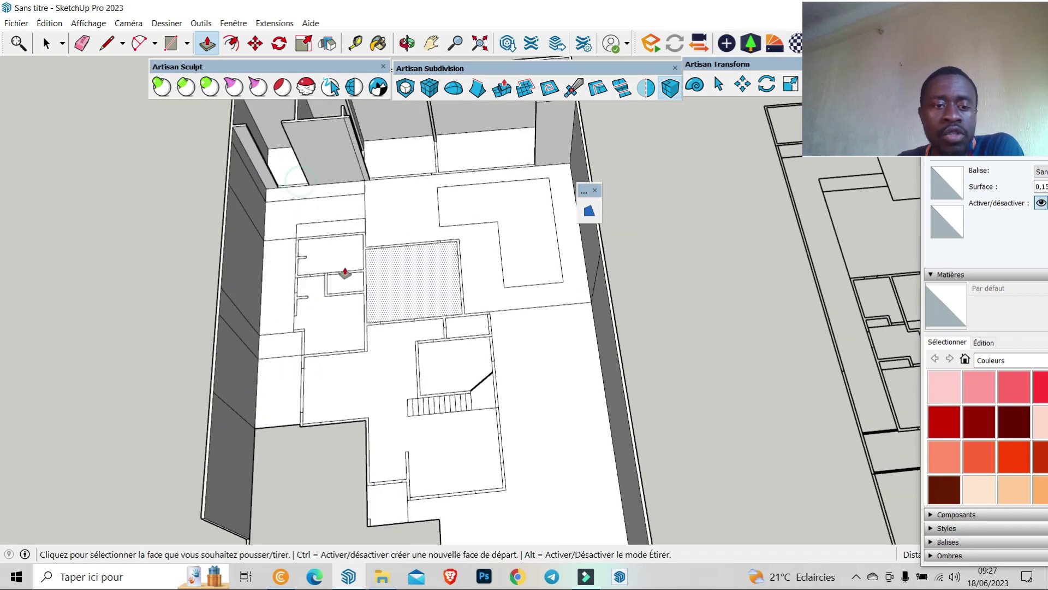
{"action": "scroll", "coordinate": [276, 253], "scroll_direction": "up", "scroll_amount": 3}
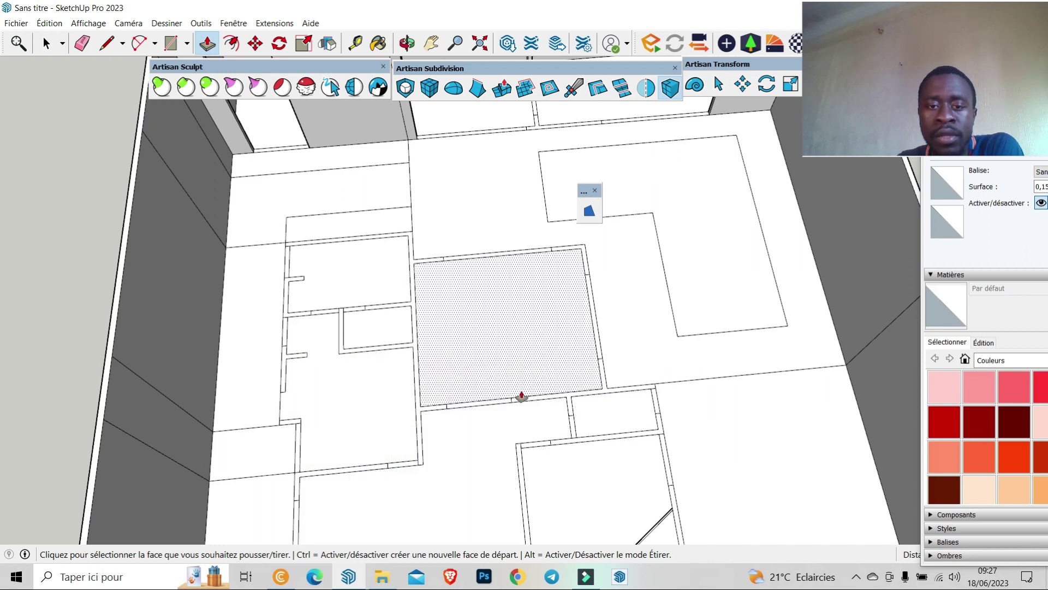
{"action": "scroll", "coordinate": [420, 276], "scroll_direction": "down", "scroll_amount": 6}
{"action": "scroll", "coordinate": [211, 348], "scroll_direction": "down", "scroll_amount": 2}
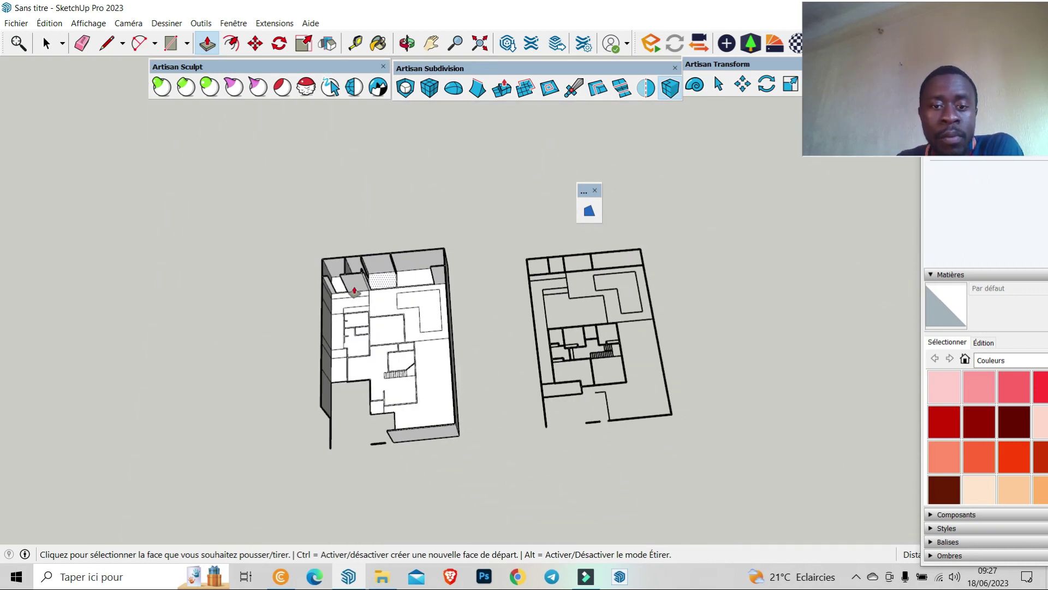
{"action": "scroll", "coordinate": [690, 370], "scroll_direction": "down", "scroll_amount": 1}
{"action": "scroll", "coordinate": [691, 370], "scroll_direction": "up", "scroll_amount": 3}
Window-select the whole right floor plan and fill its outlines using S4U Make Face.
{"action": "left_click", "coordinate": [55, 44]}
{"action": "scroll", "coordinate": [496, 402], "scroll_direction": "down", "scroll_amount": 1}
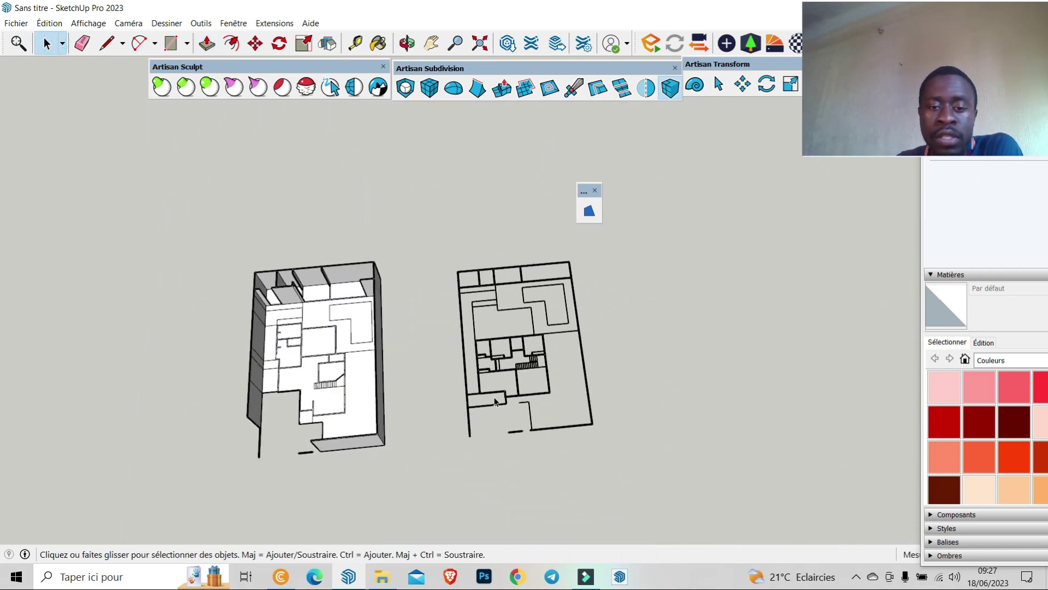
{"action": "left_click_drag", "start_coordinate": [435, 234], "coordinate": [435, 235]}
{"action": "scroll", "coordinate": [540, 278], "scroll_direction": "up", "scroll_amount": 3}
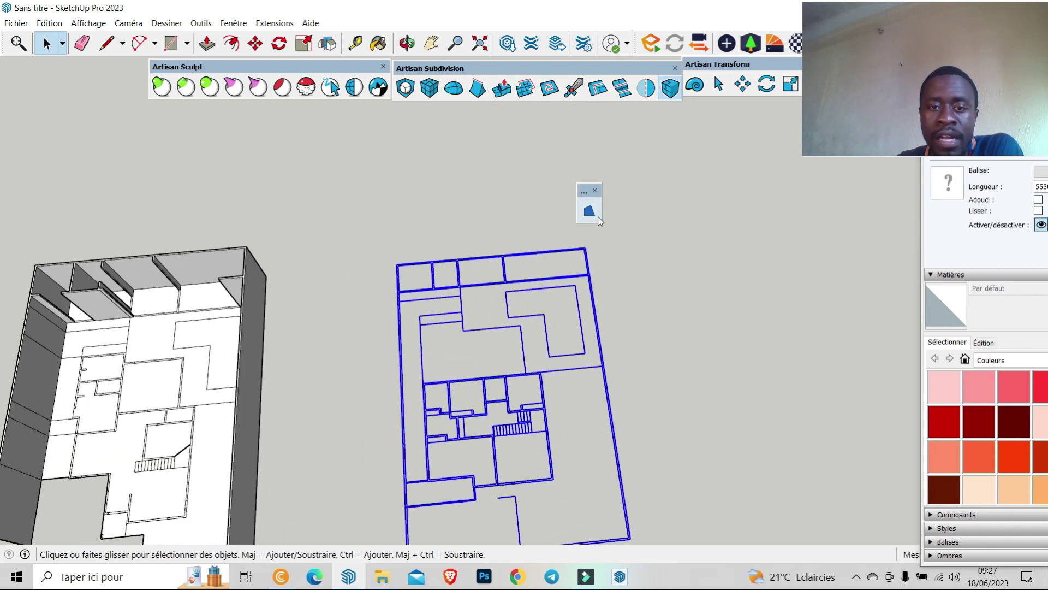
{"action": "left_click", "coordinate": [589, 211]}
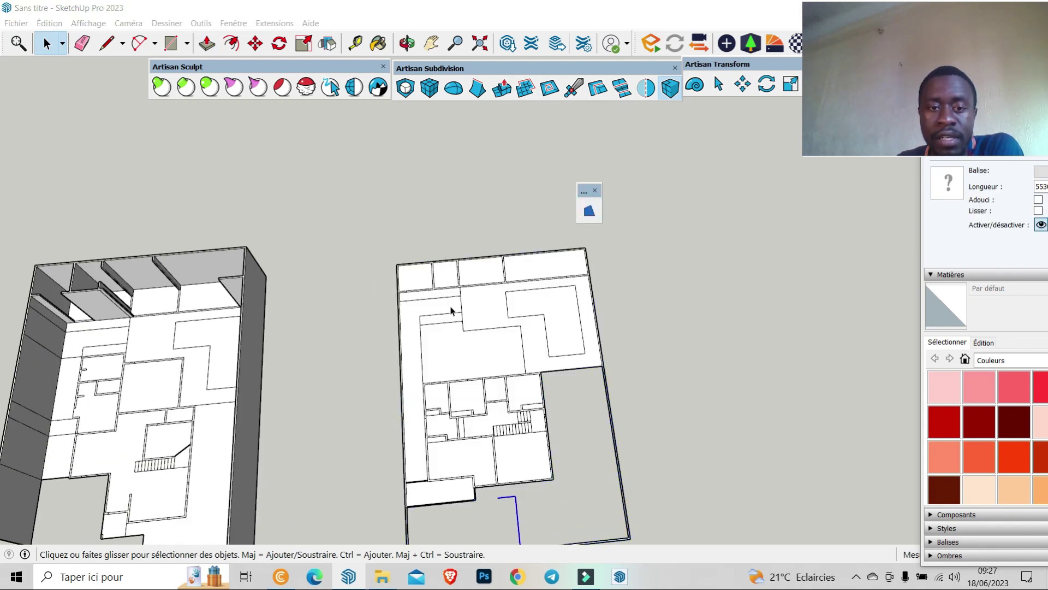
{"action": "scroll", "coordinate": [343, 260], "scroll_direction": "up", "scroll_amount": 3}
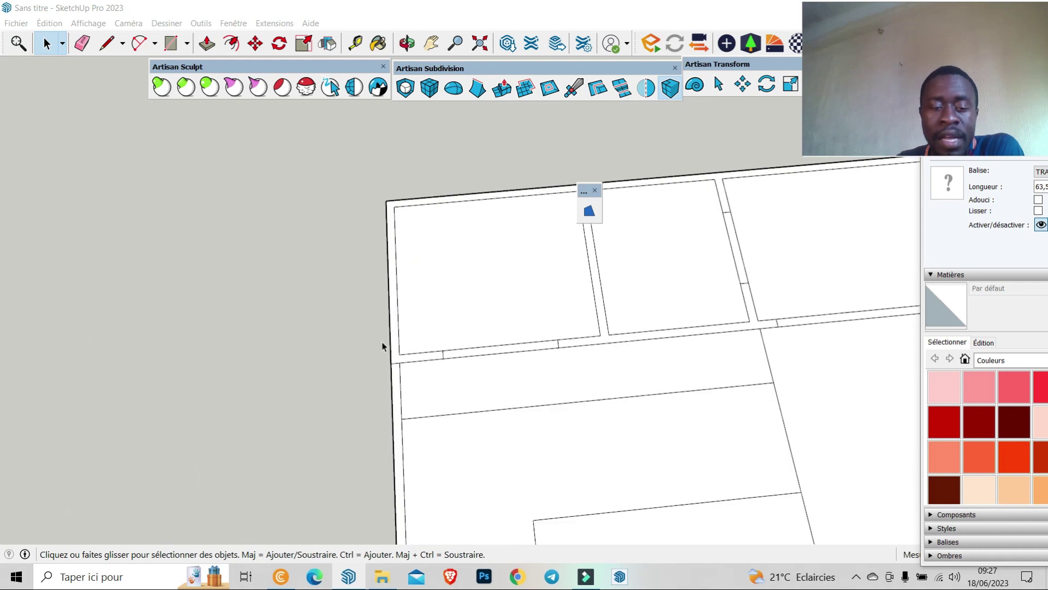
{"action": "scroll", "coordinate": [382, 347], "scroll_direction": "up", "scroll_amount": 2}
{"action": "scroll", "coordinate": [296, 350], "scroll_direction": "down", "scroll_amount": 2}
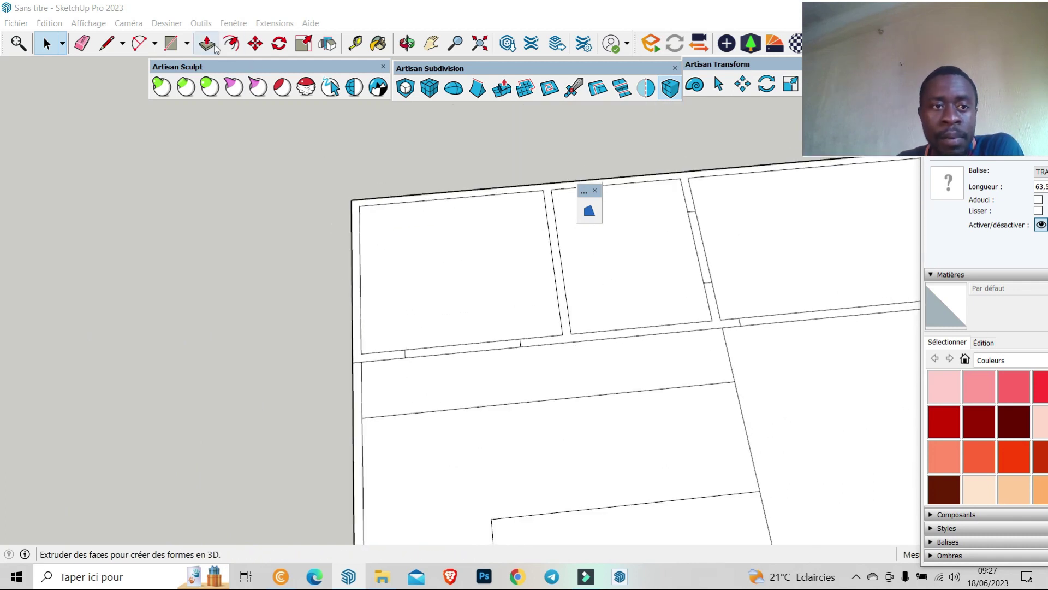
{"action": "left_click", "coordinate": [207, 43]}
Push/Pull the right plan's wall face upward to raise its walls.
{"action": "scroll", "coordinate": [355, 218], "scroll_direction": "up", "scroll_amount": 1}
{"action": "left_click", "coordinate": [362, 232]}
{"action": "scroll", "coordinate": [358, 240], "scroll_direction": "down", "scroll_amount": 3}
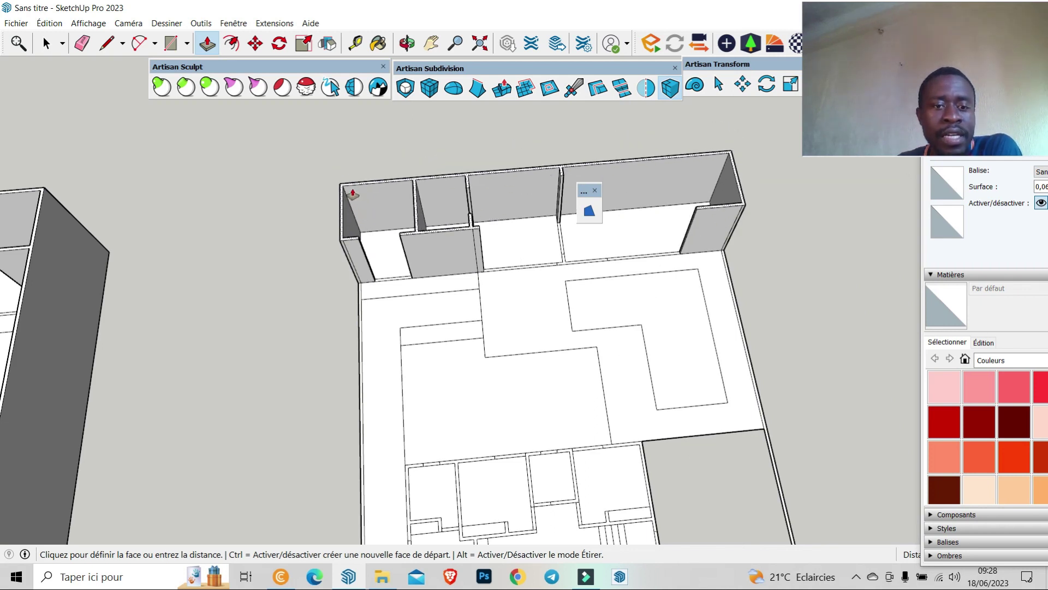
{"action": "left_click", "coordinate": [346, 194]}
{"action": "scroll", "coordinate": [269, 265], "scroll_direction": "down", "scroll_amount": 2}
{"action": "scroll", "coordinate": [322, 292], "scroll_direction": "up", "scroll_amount": 3}
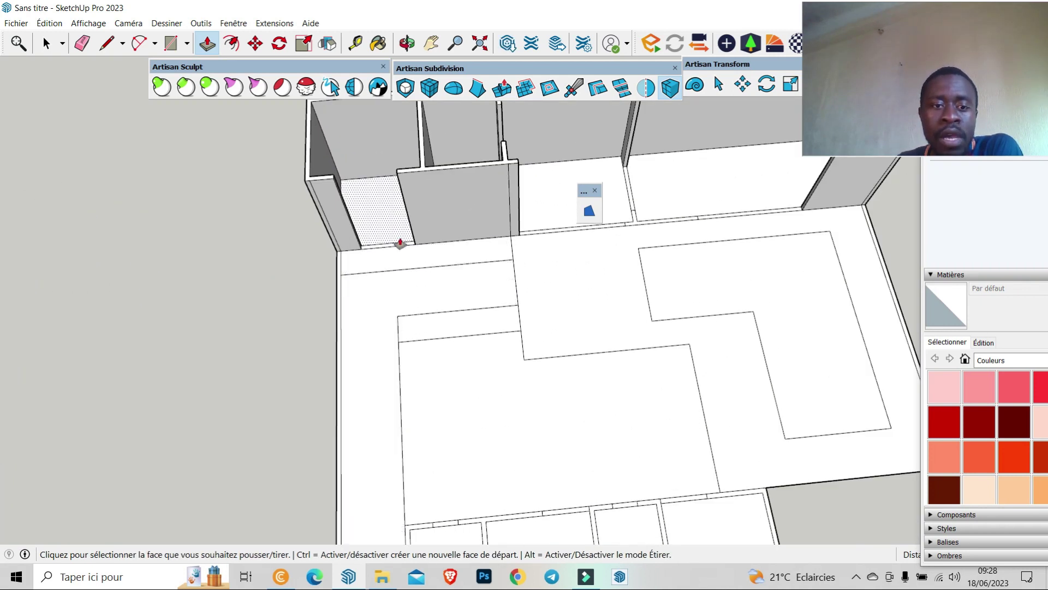
{"action": "scroll", "coordinate": [352, 247], "scroll_direction": "down", "scroll_amount": 3}
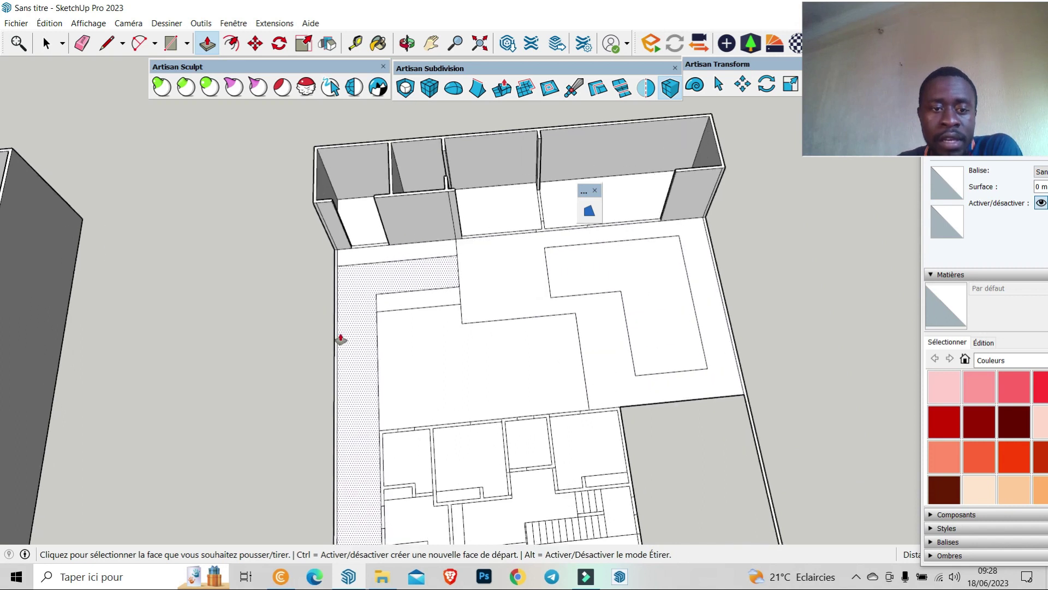
{"action": "scroll", "coordinate": [331, 297], "scroll_direction": "up", "scroll_amount": 2}
Push/Pull the left wall's narrow face outward to thicken it.
{"action": "left_click", "coordinate": [334, 301]}
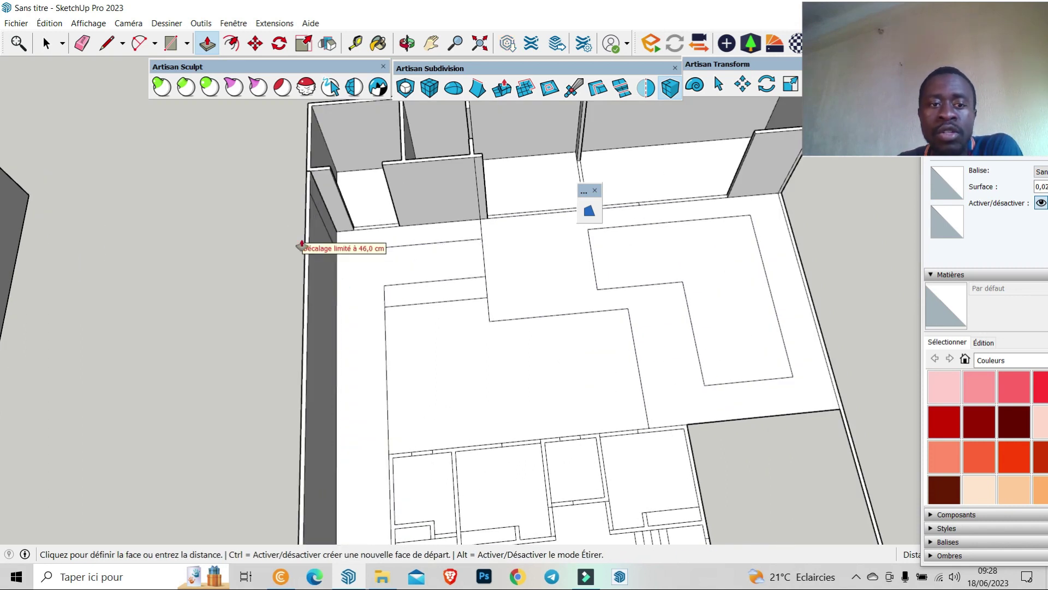
{"action": "left_click", "coordinate": [320, 170]}
{"action": "scroll", "coordinate": [319, 171], "scroll_direction": "down", "scroll_amount": 5}
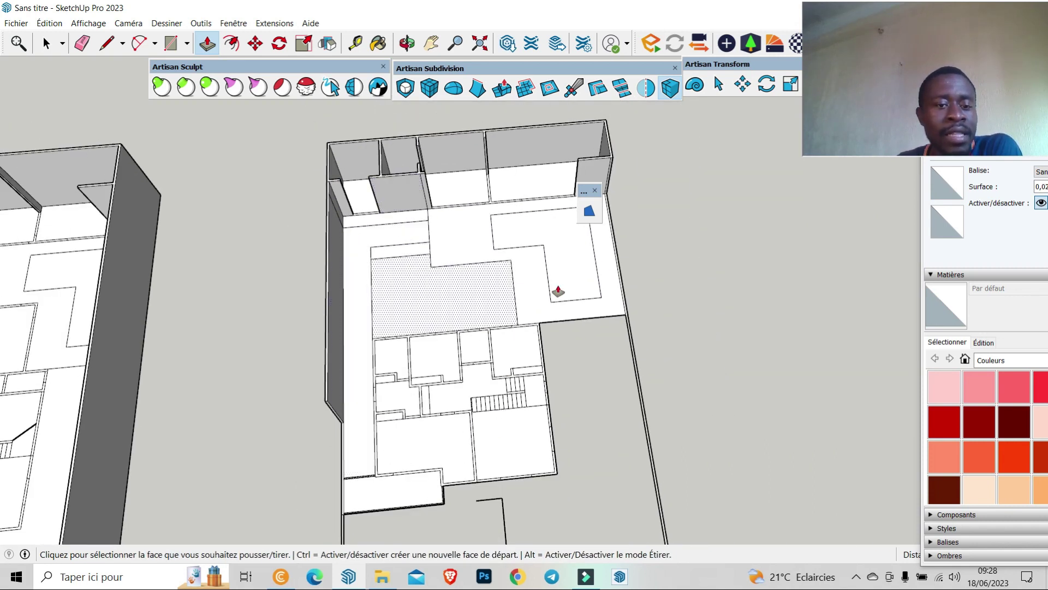
{"action": "scroll", "coordinate": [681, 361], "scroll_direction": "down", "scroll_amount": 2}
{"action": "scroll", "coordinate": [638, 234], "scroll_direction": "down", "scroll_amount": 2}
{"action": "scroll", "coordinate": [679, 297], "scroll_direction": "down", "scroll_amount": 2}
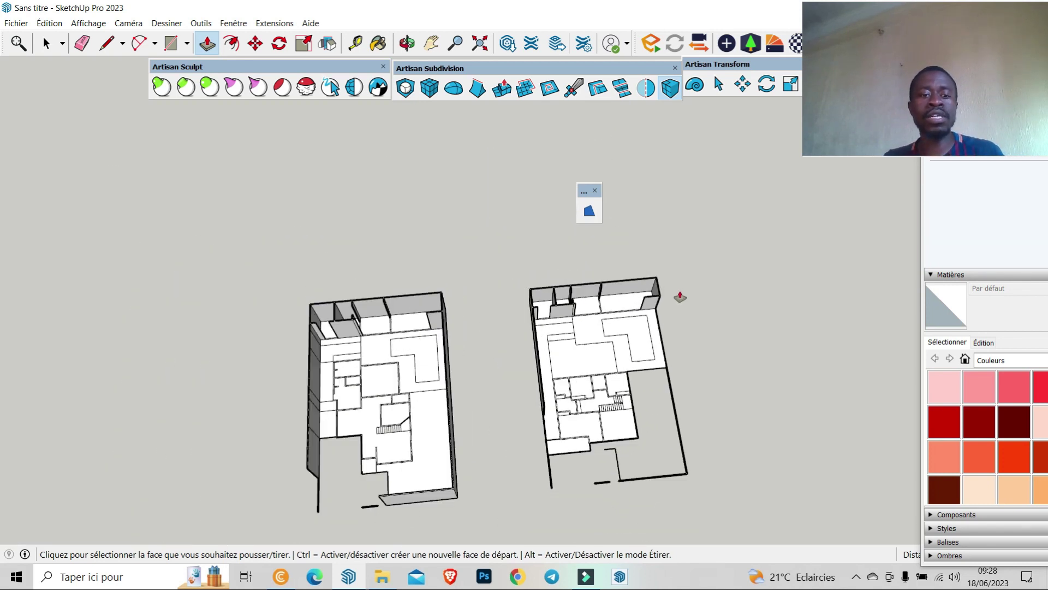
{"action": "scroll", "coordinate": [657, 330], "scroll_direction": "down", "scroll_amount": 1}
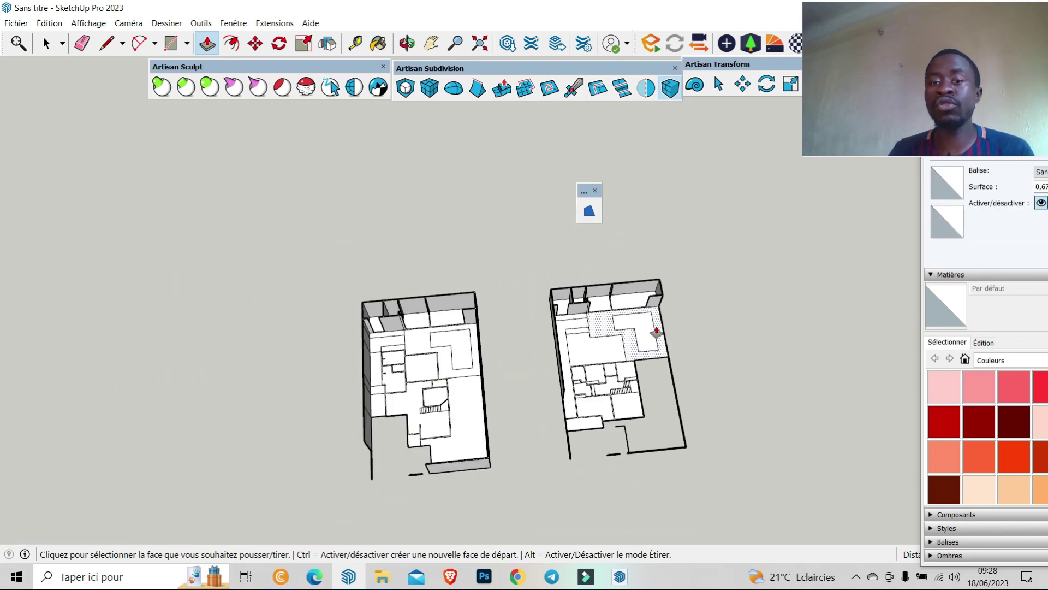